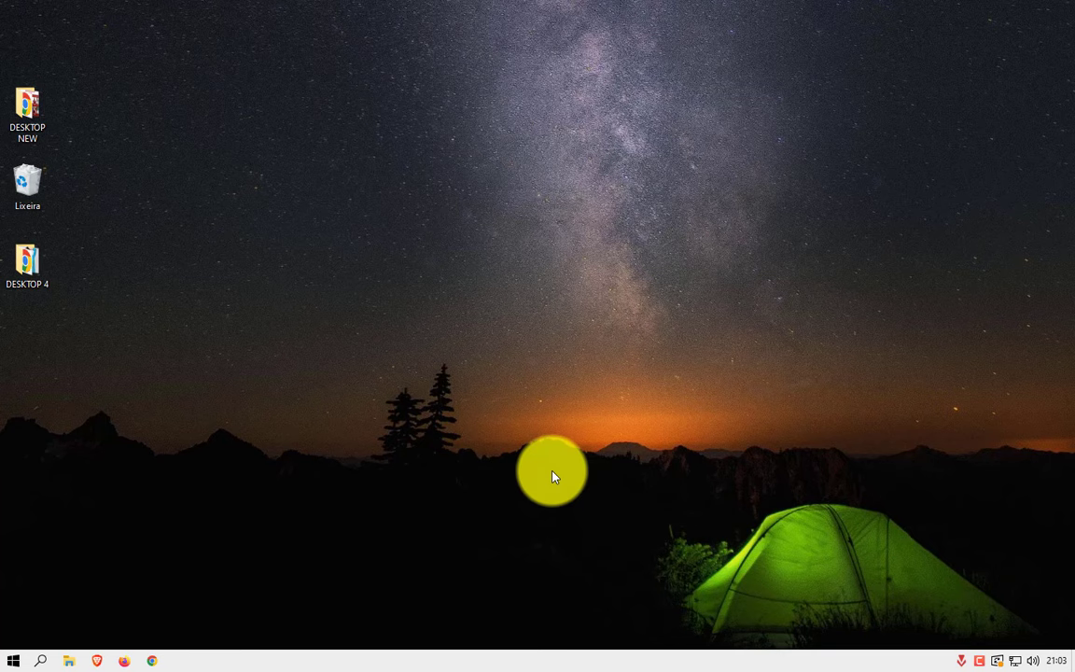
right_click(440, 311)
click(502, 378)
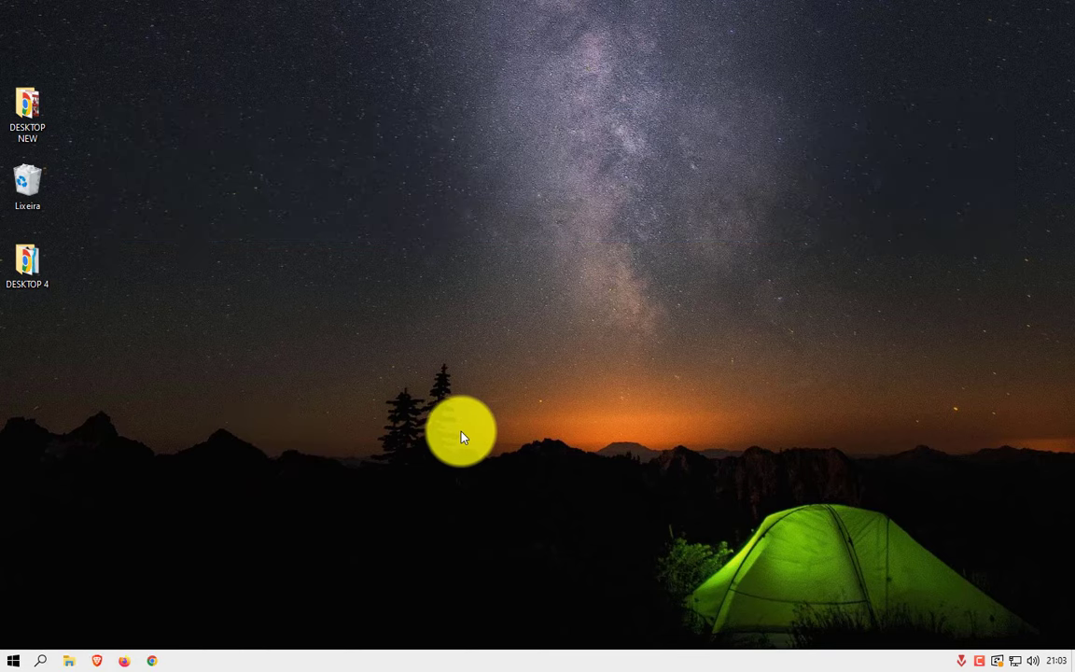
right_click(511, 408)
click(439, 487)
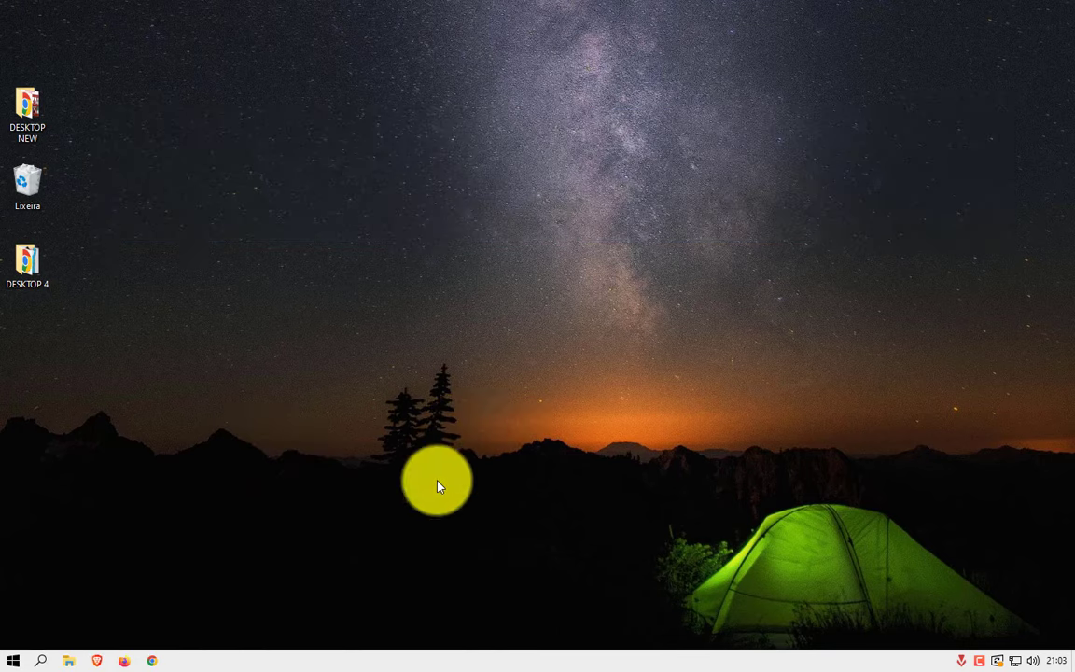
Open the Task Manager (Gerenciador de Tarefas) and check the performance overview (Desempenho), including CPU and GPU, then close it.
right_click(525, 660)
click(595, 585)
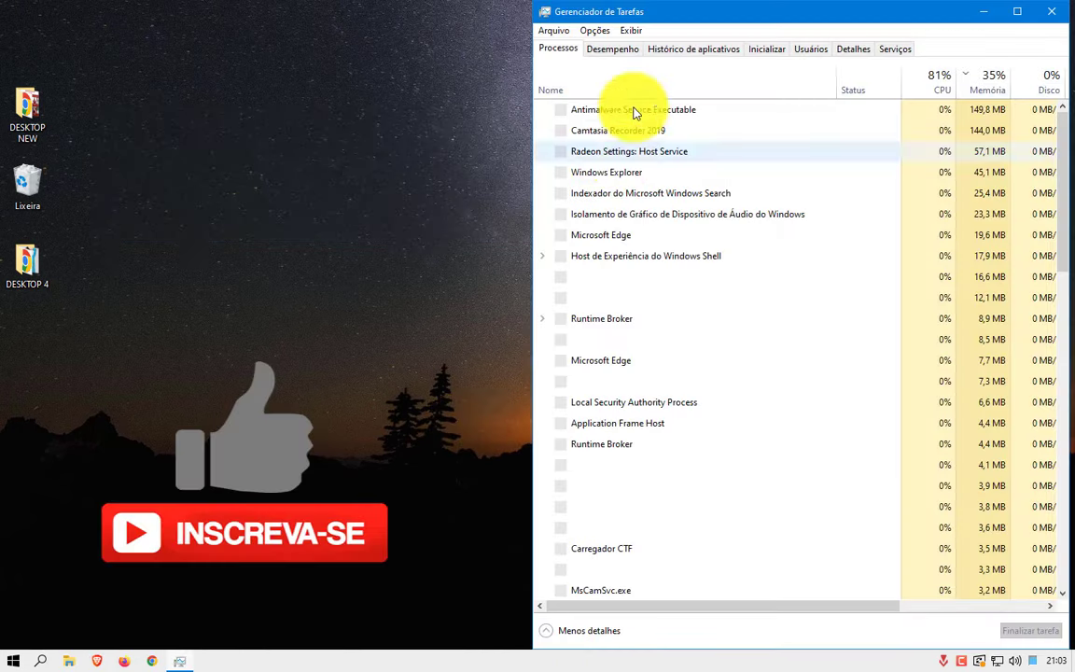
click(637, 49)
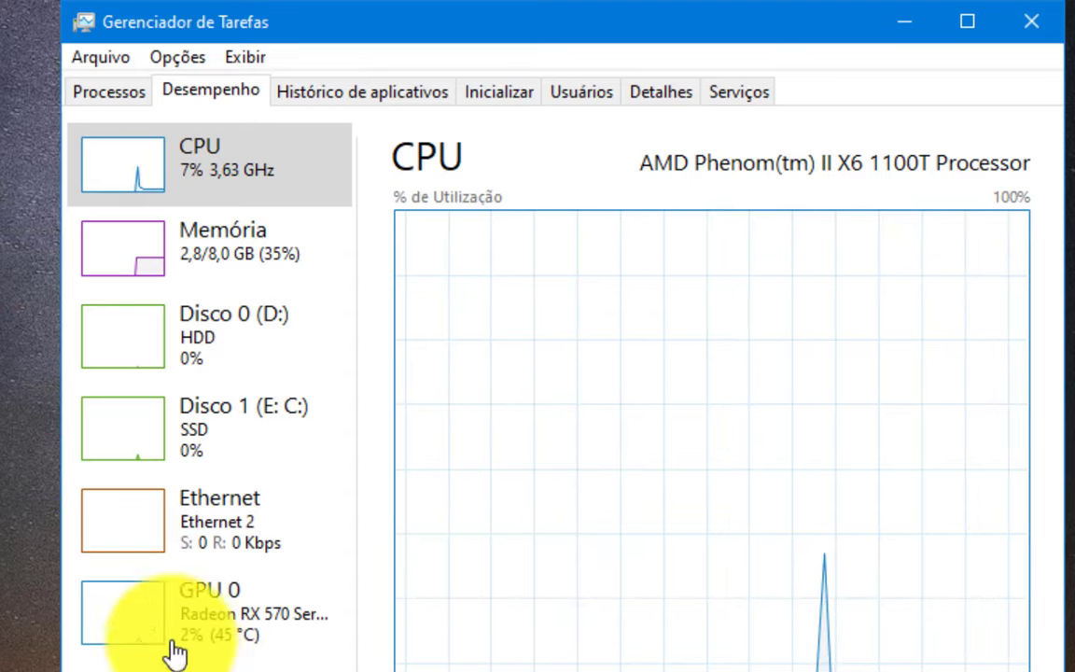
click(1031, 20)
right_click(144, 384)
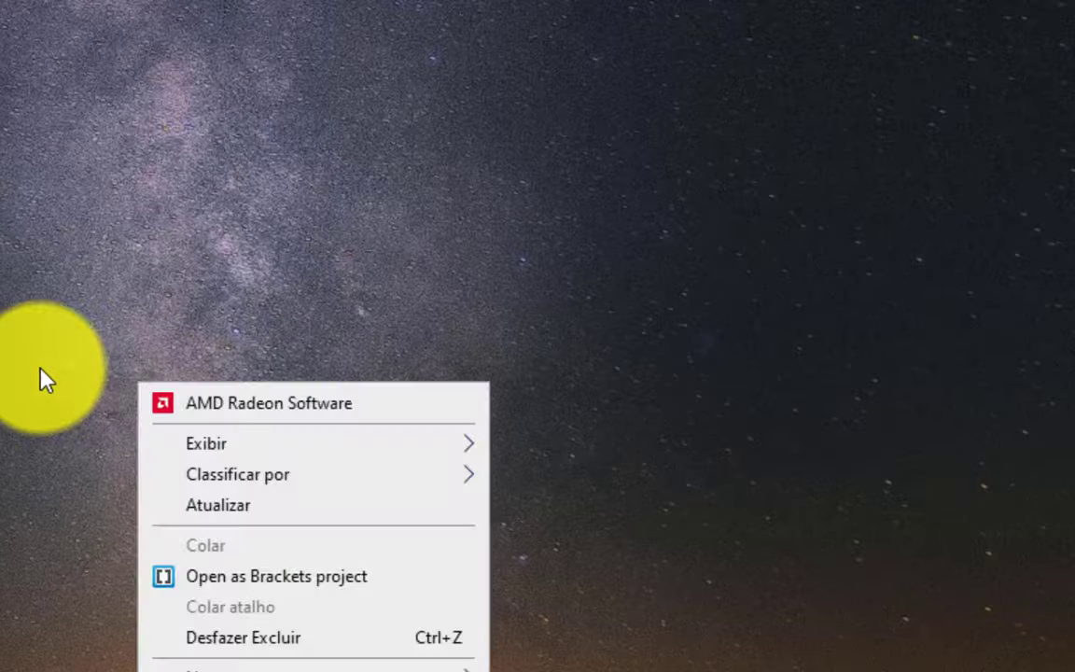
click(38, 365)
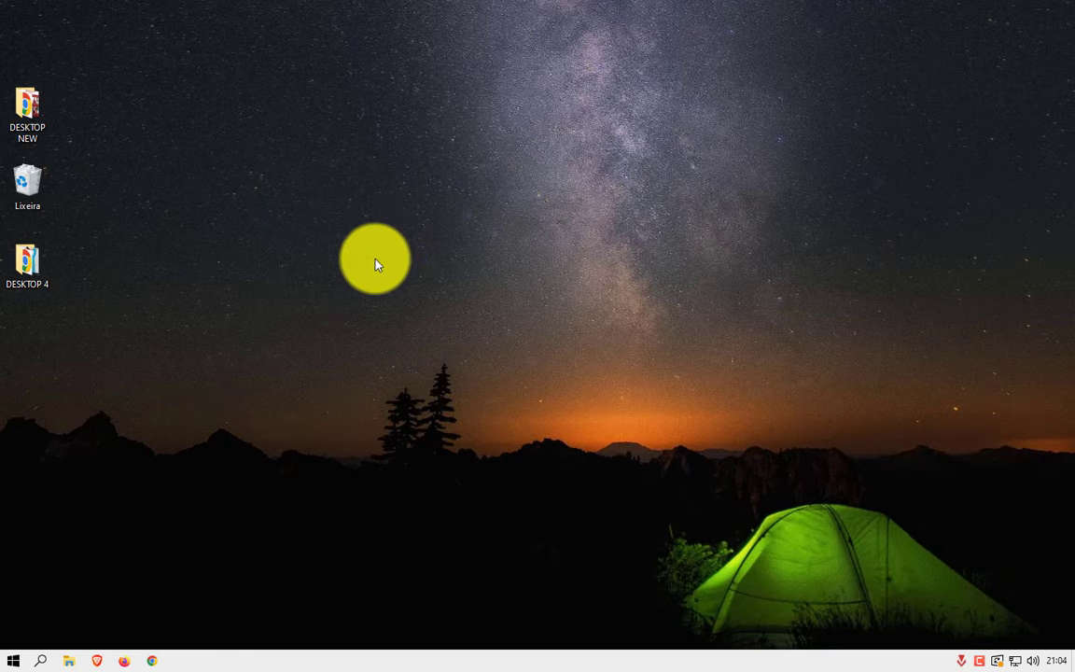
Find the power and sleep settings by searching for "ene" and open the additional power settings with the list of power plans.
key(super)
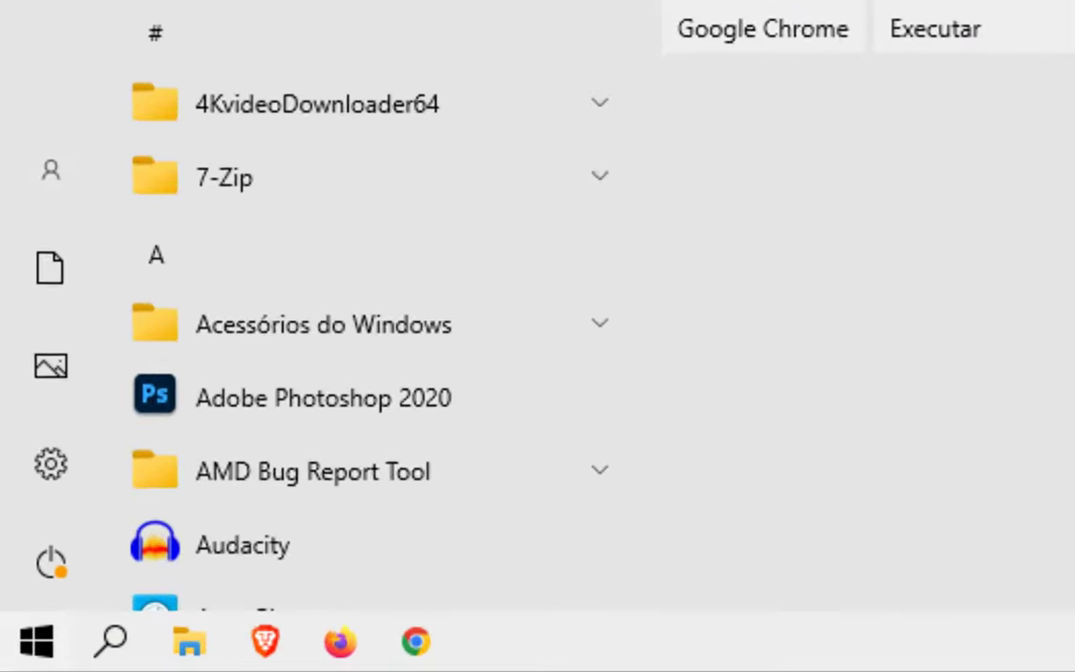
text(ene)
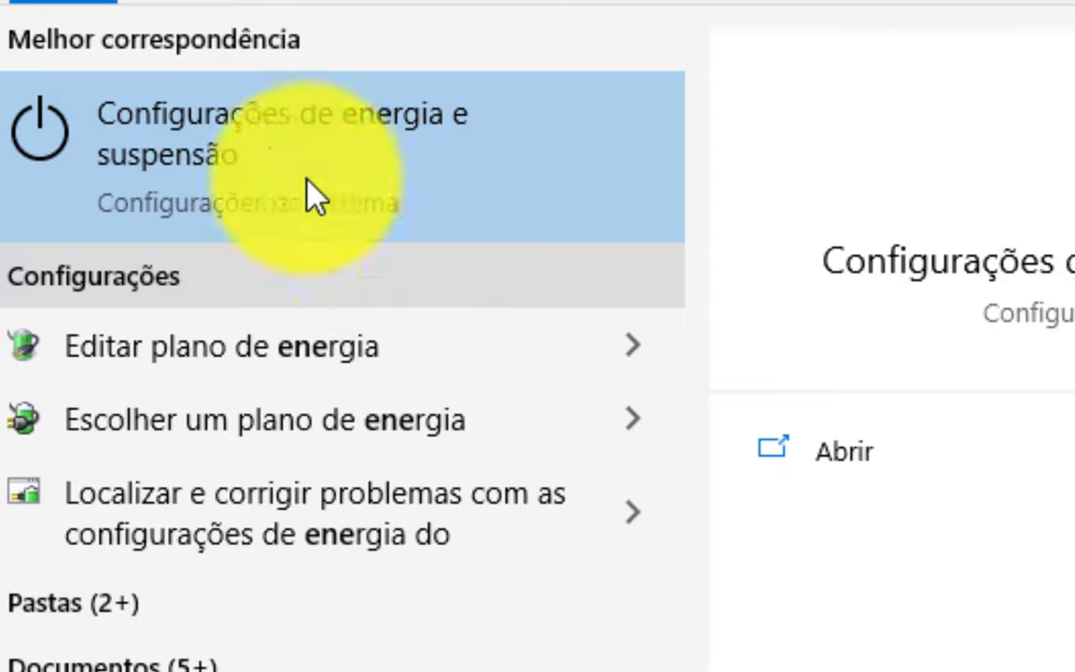
click(261, 148)
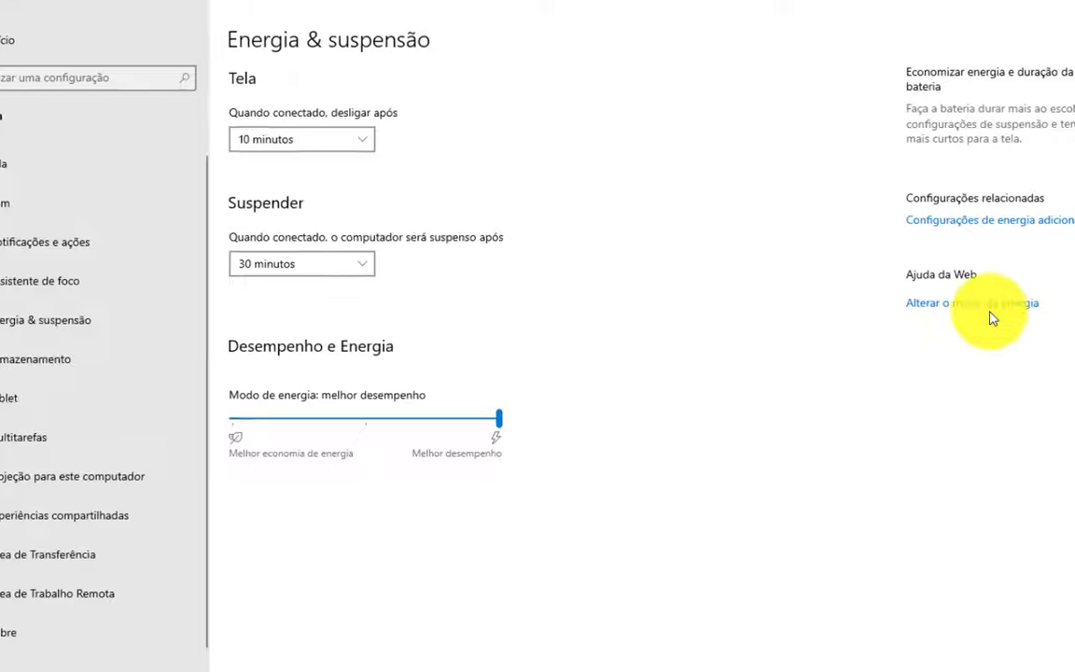
click(996, 222)
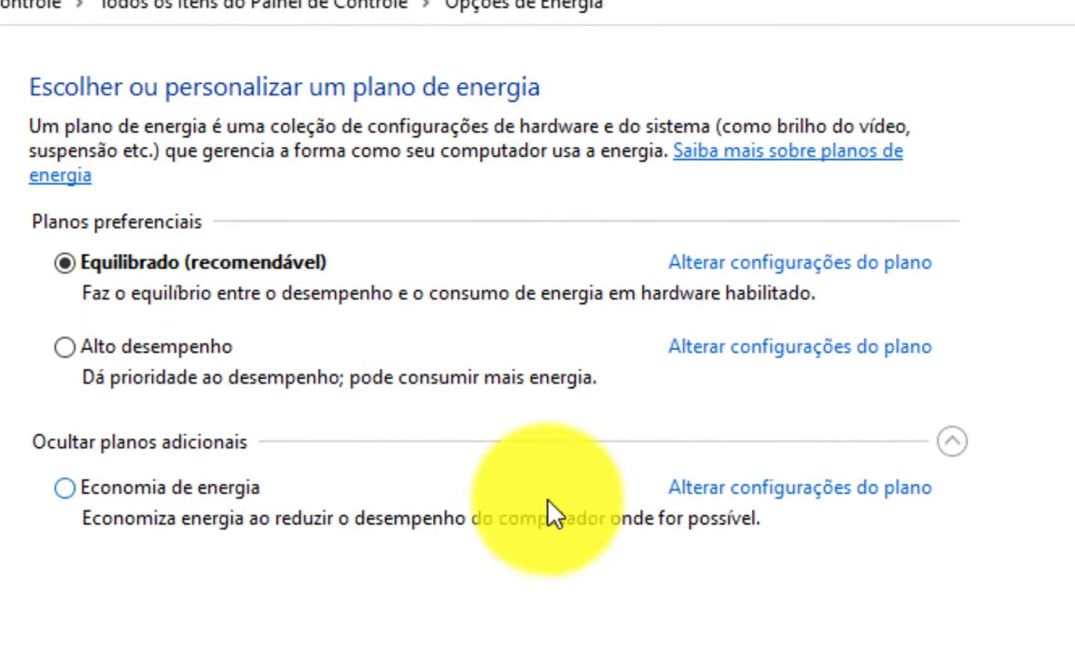
Activate the Alto desempenho power plan, and switch back to the Equilibrado plan.
click(126, 359)
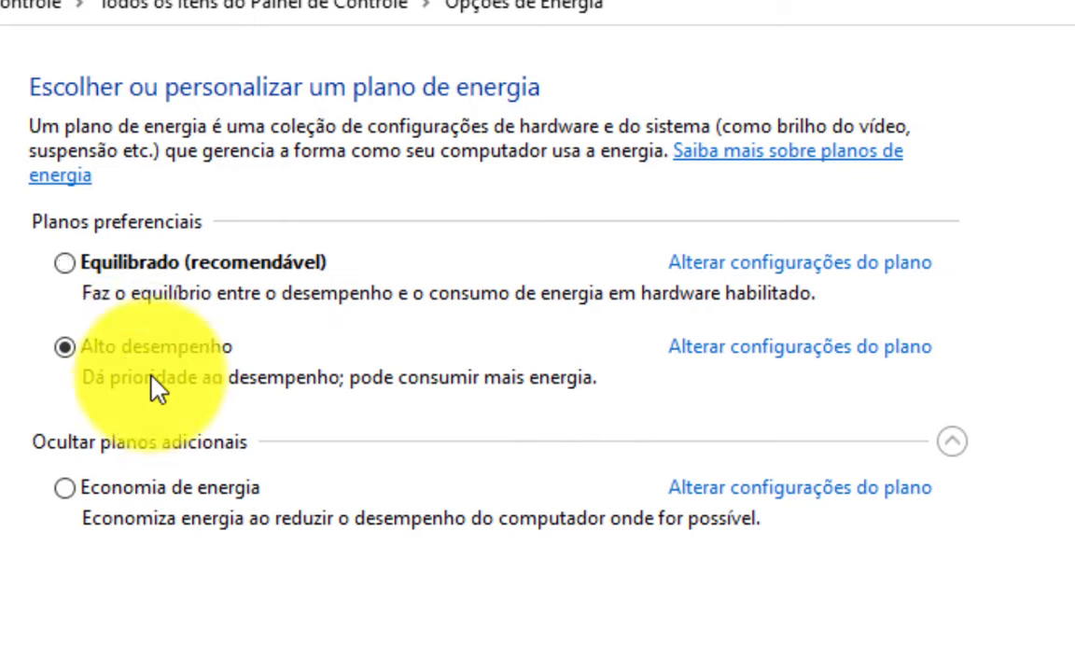
click(221, 268)
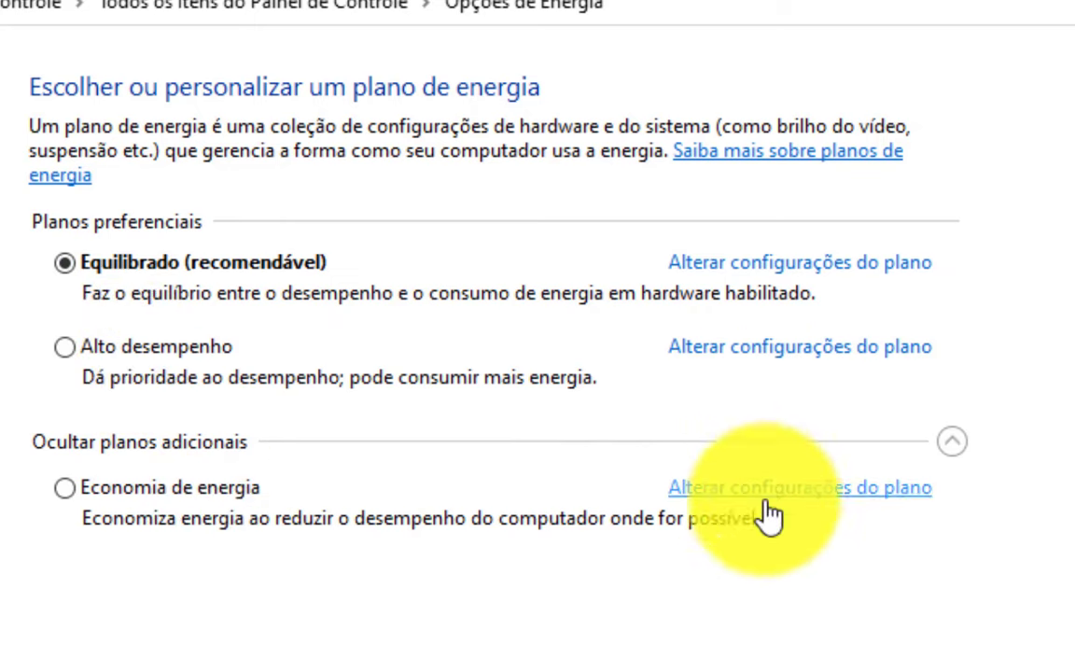
Compare the display and sleep timeouts of the Equilibrado, Alto desempenho and Economia de energia plans.
click(736, 264)
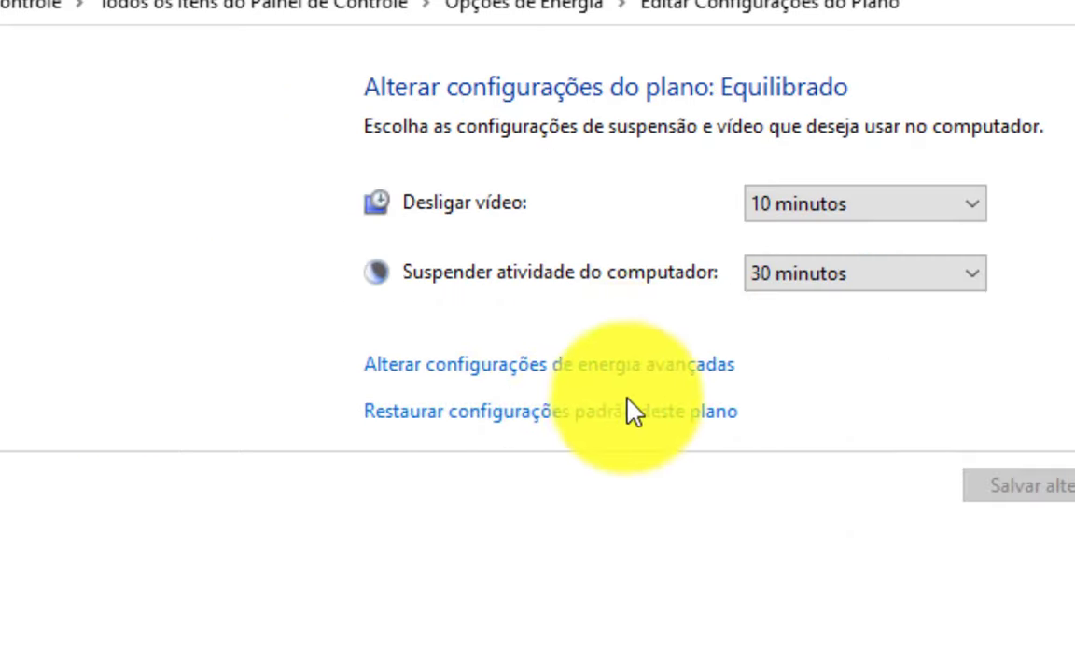
click(42, 0)
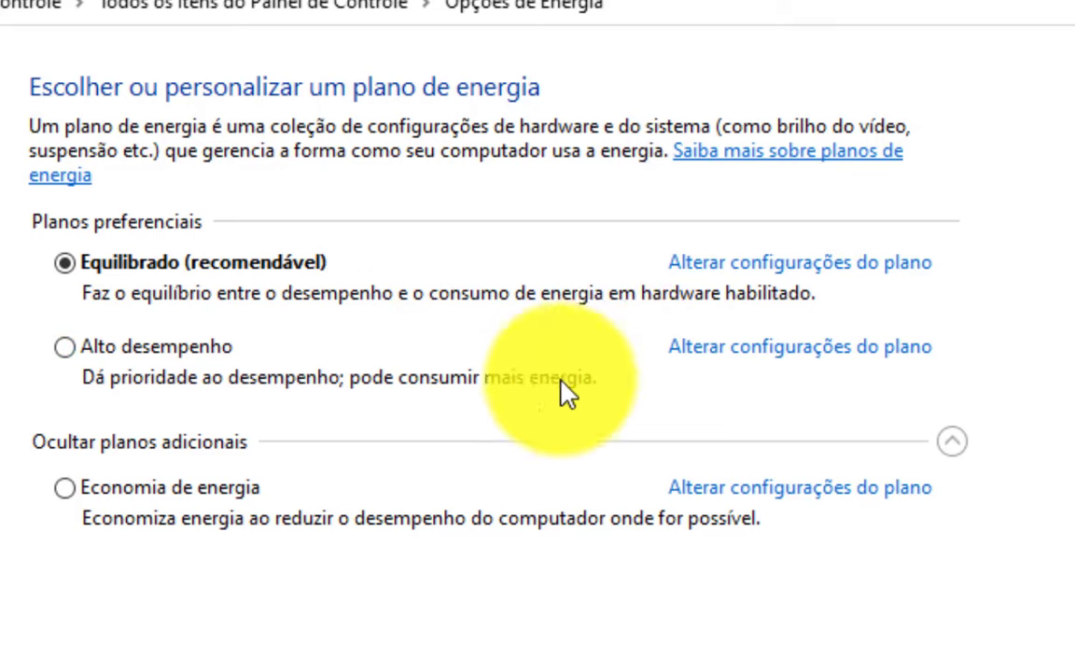
click(791, 349)
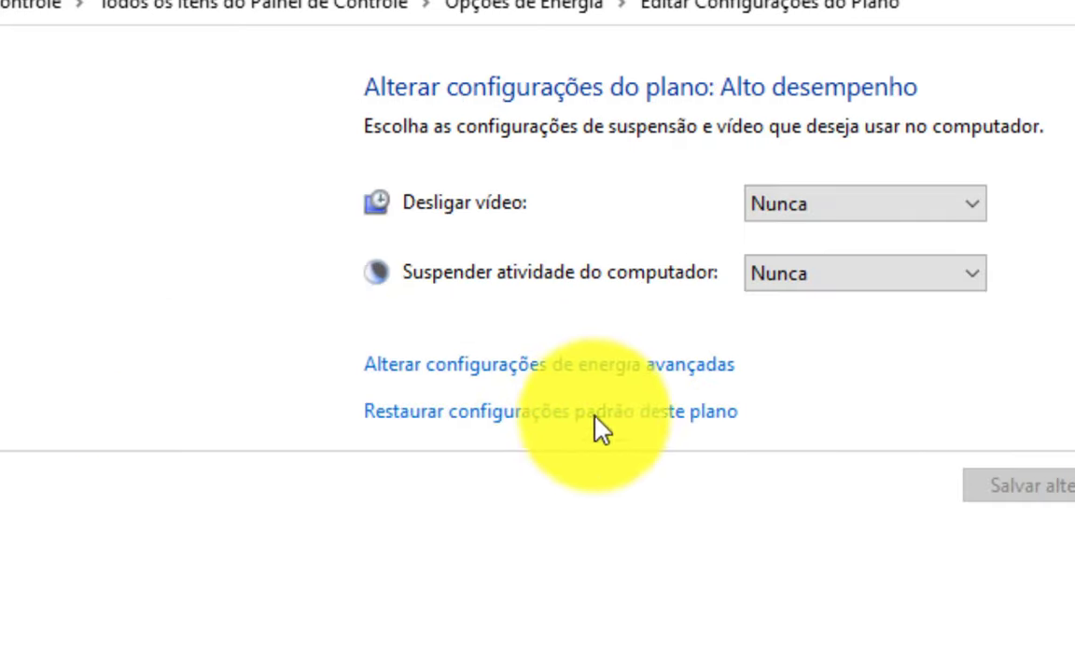
key(alt+Left)
click(751, 491)
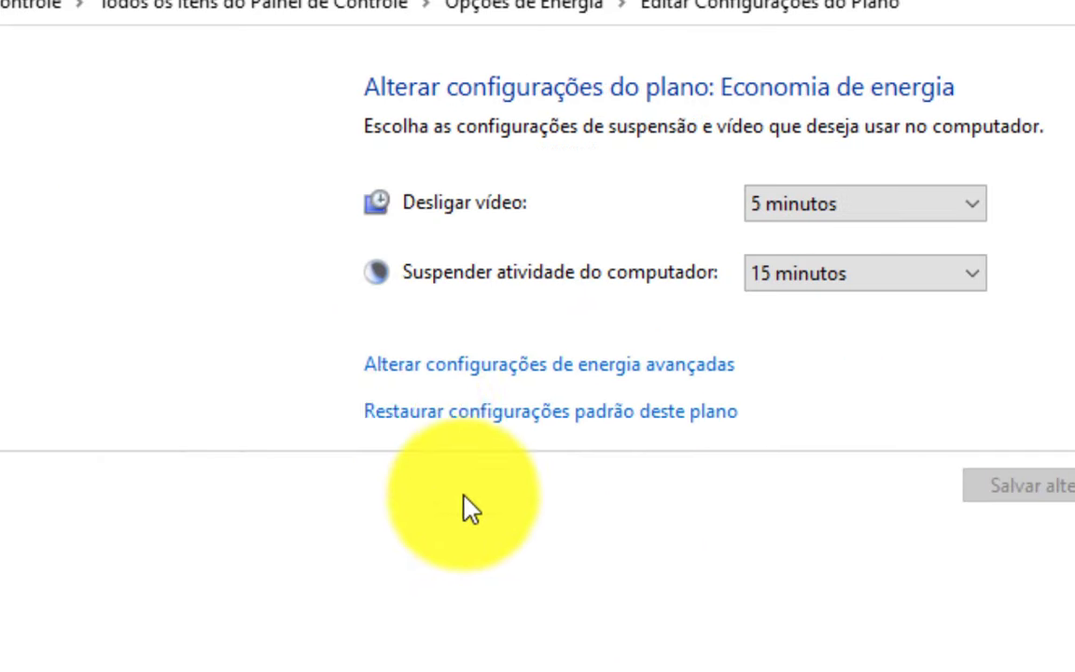
key(alt+Left)
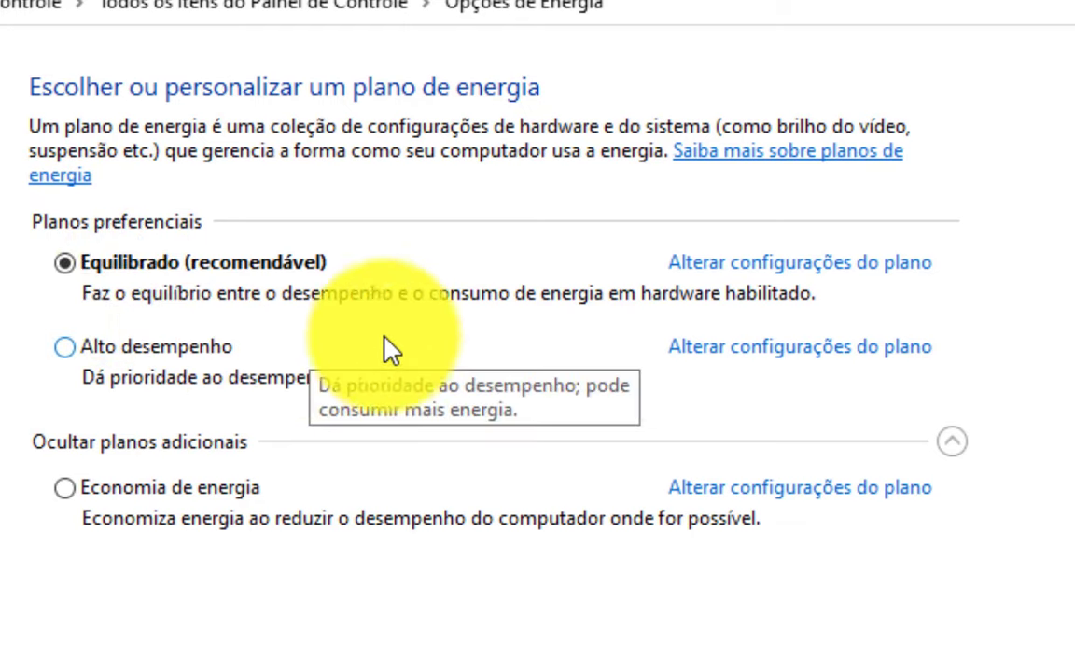
In the Equilibrado plan's advanced settings, set the PCI Express link state power management to Desligado.
click(765, 265)
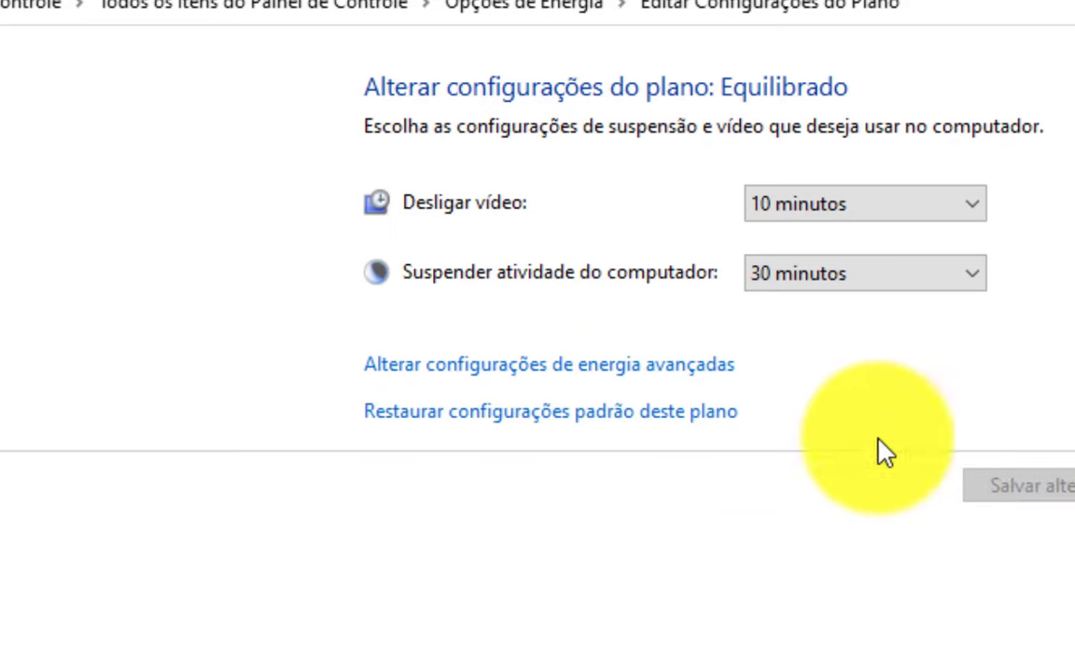
click(578, 366)
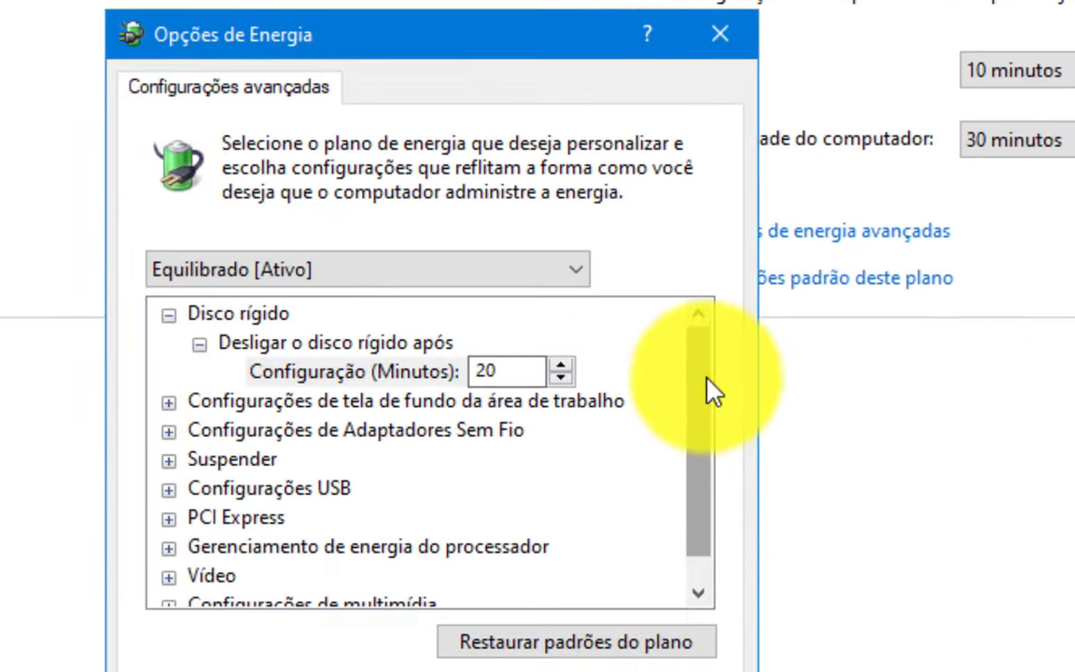
drag(711, 391, 698, 480)
click(167, 488)
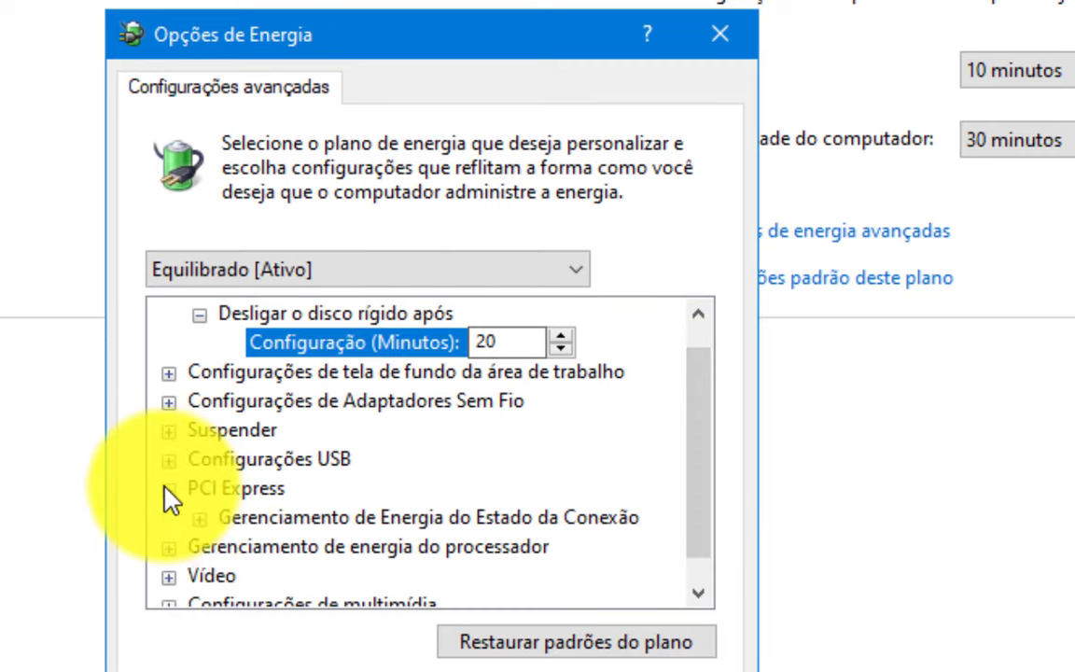
click(198, 518)
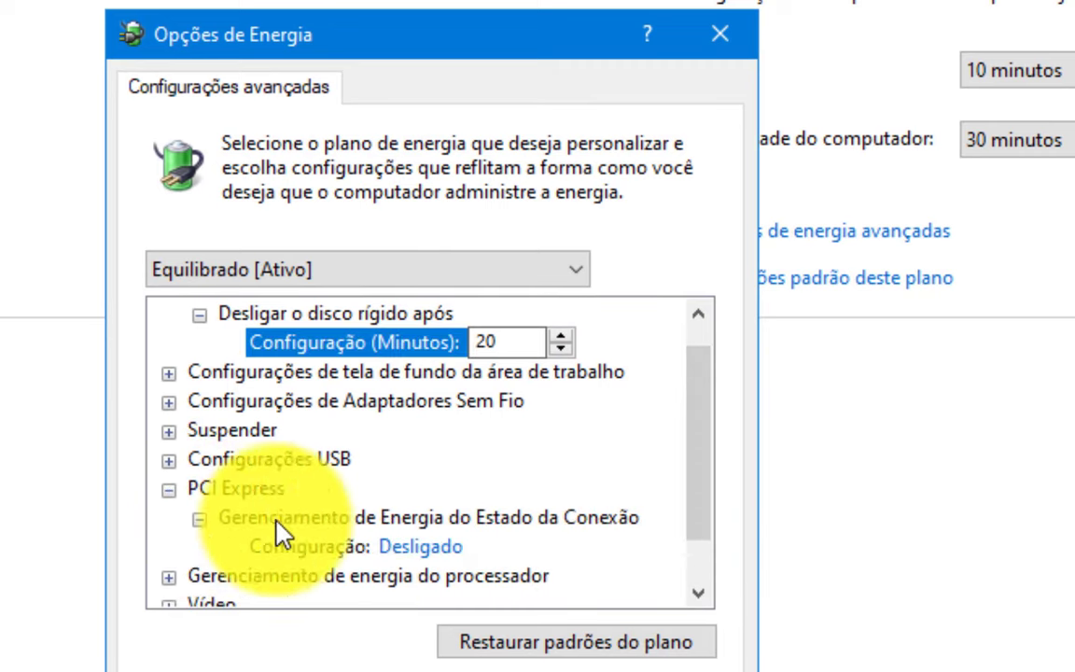
click(412, 556)
click(451, 553)
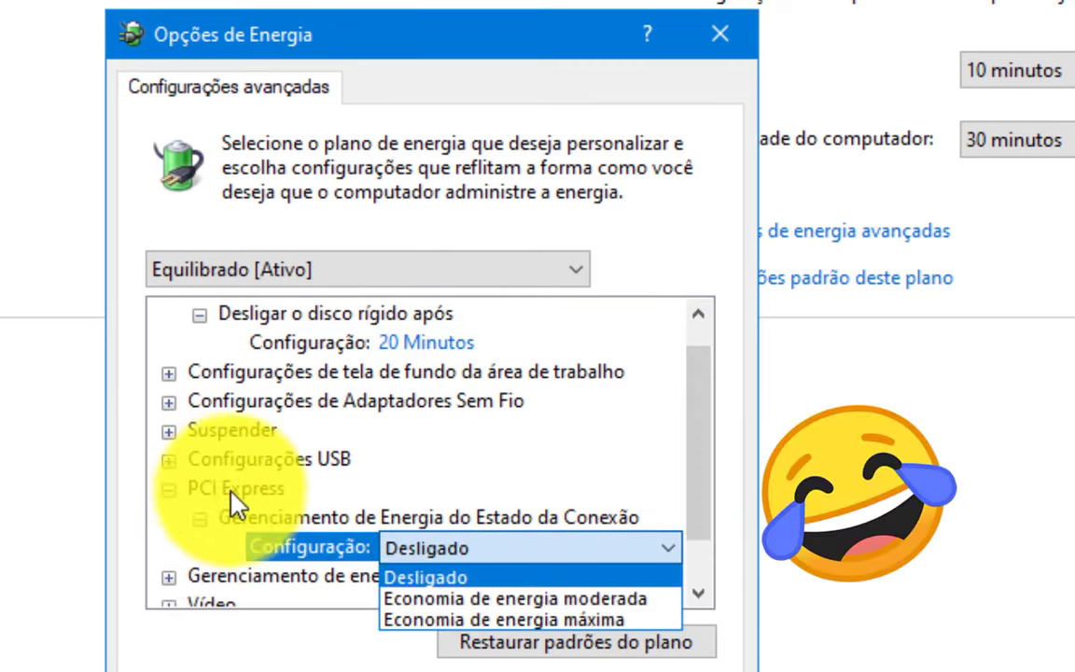
click(382, 537)
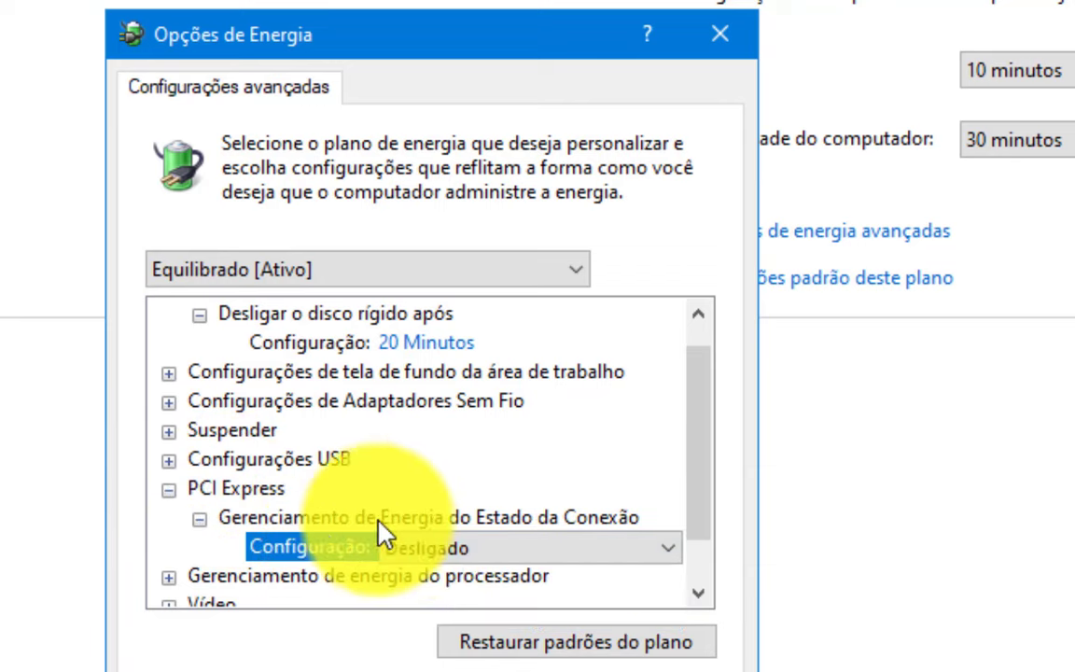
click(551, 546)
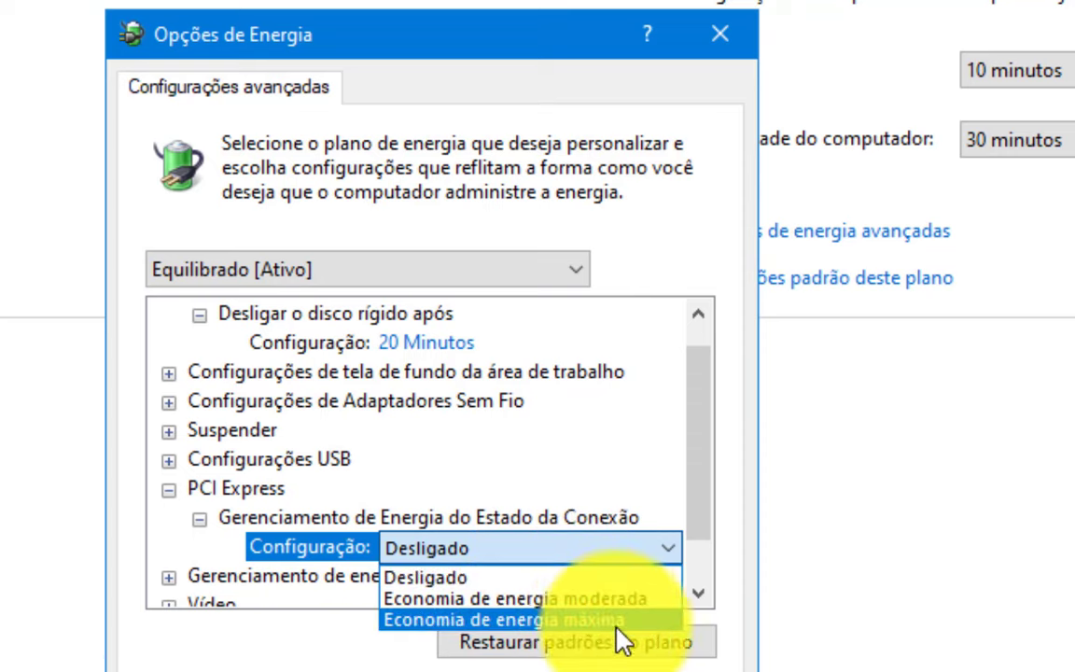
click(513, 579)
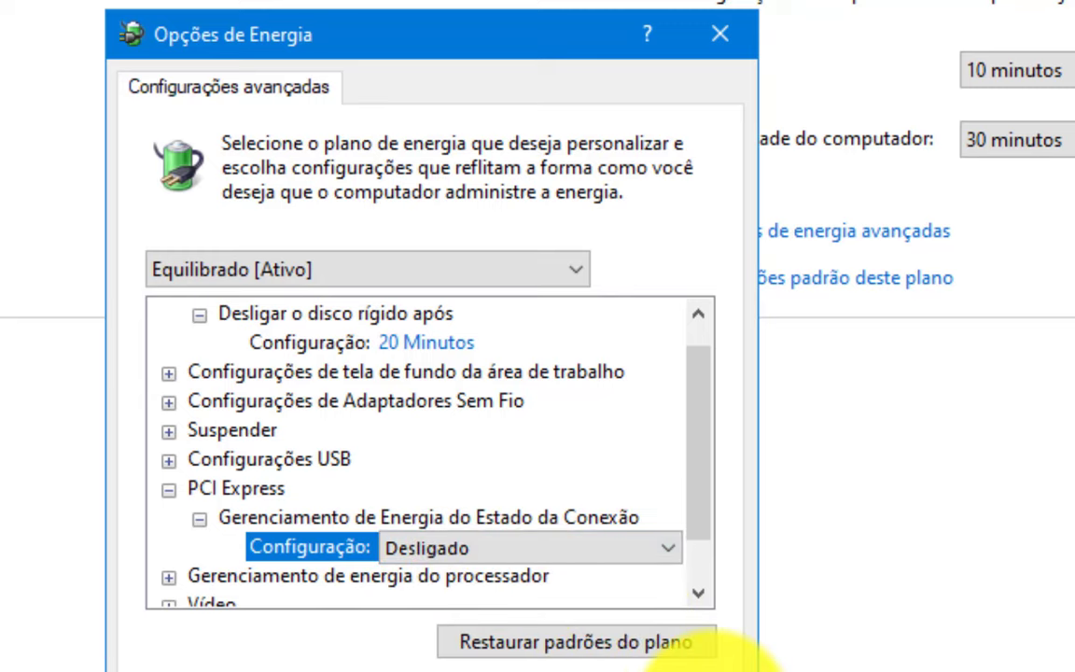
click(181, 499)
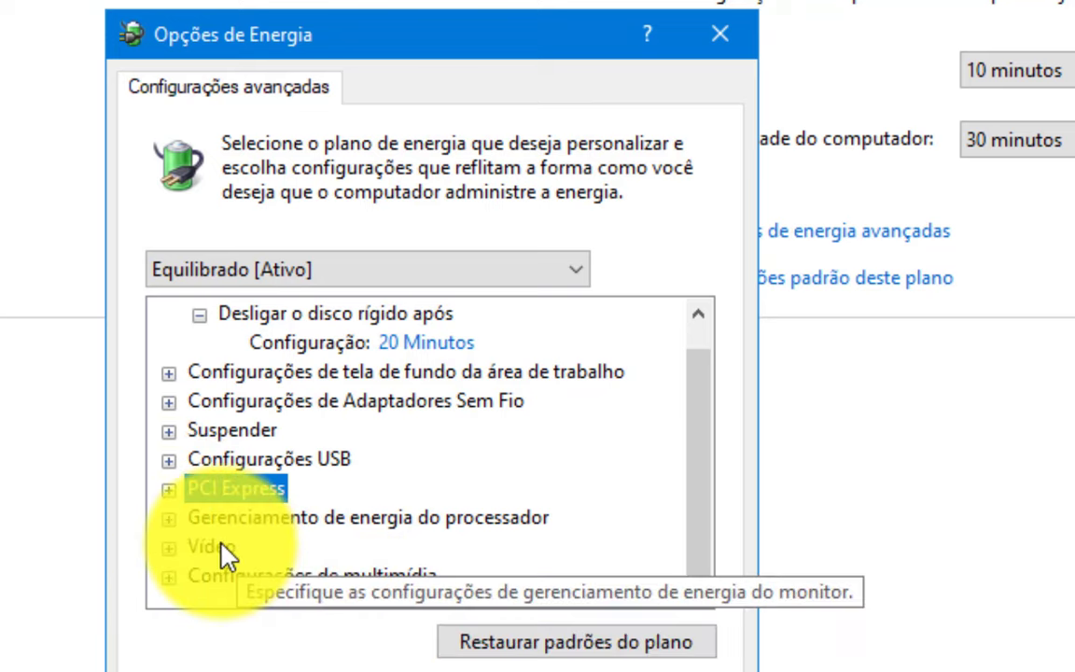
Set the maximum performance state under the processor power management settings to 100%.
click(168, 518)
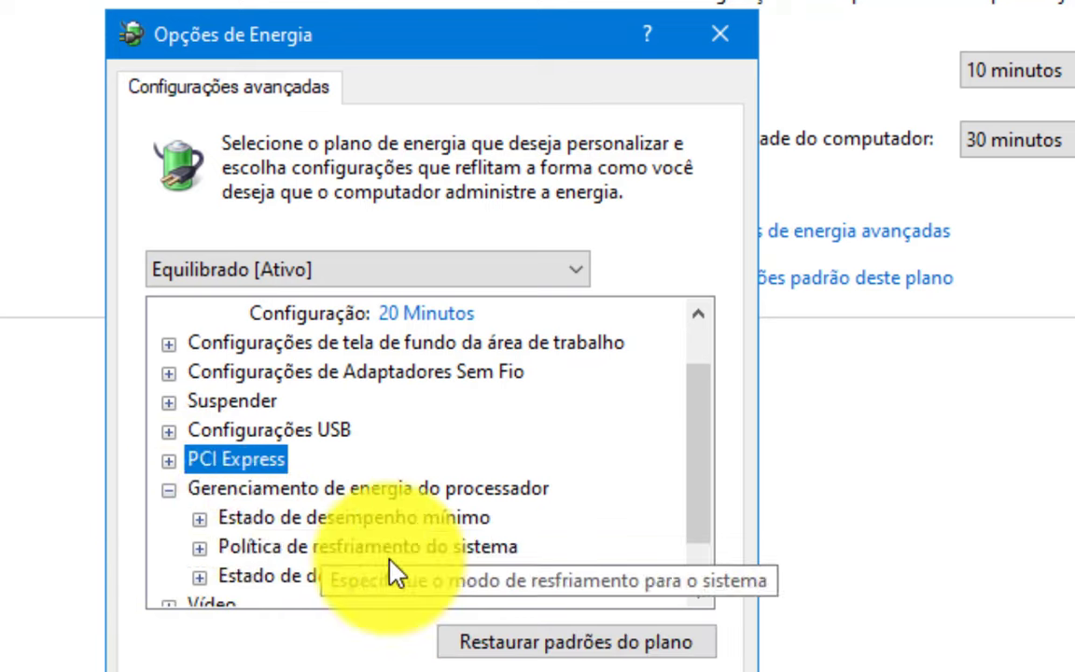
click(332, 495)
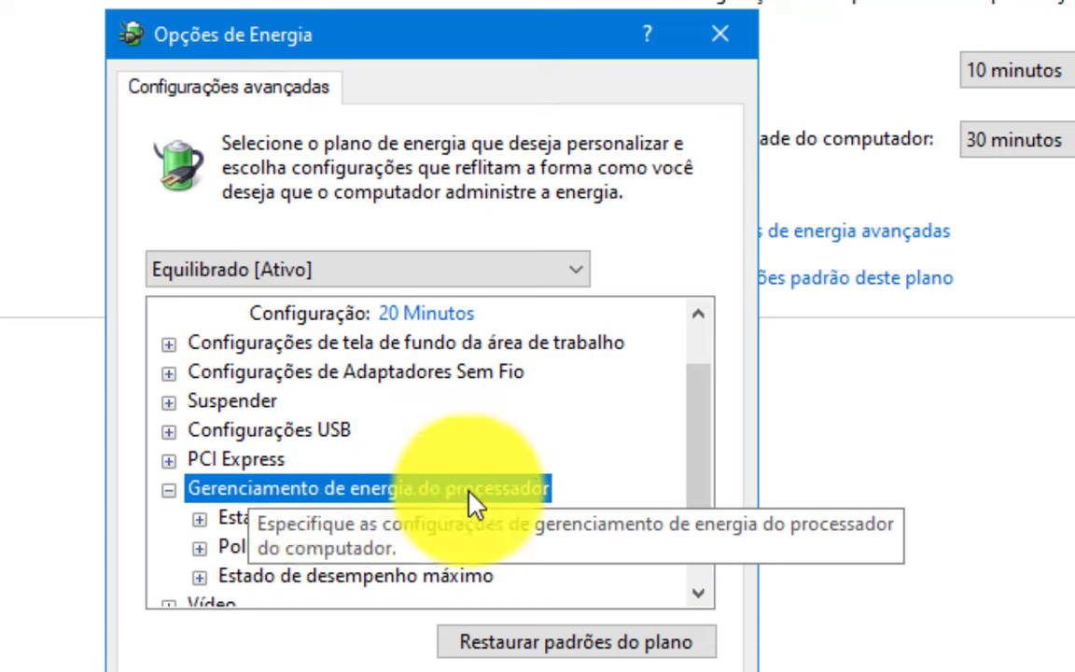
click(201, 576)
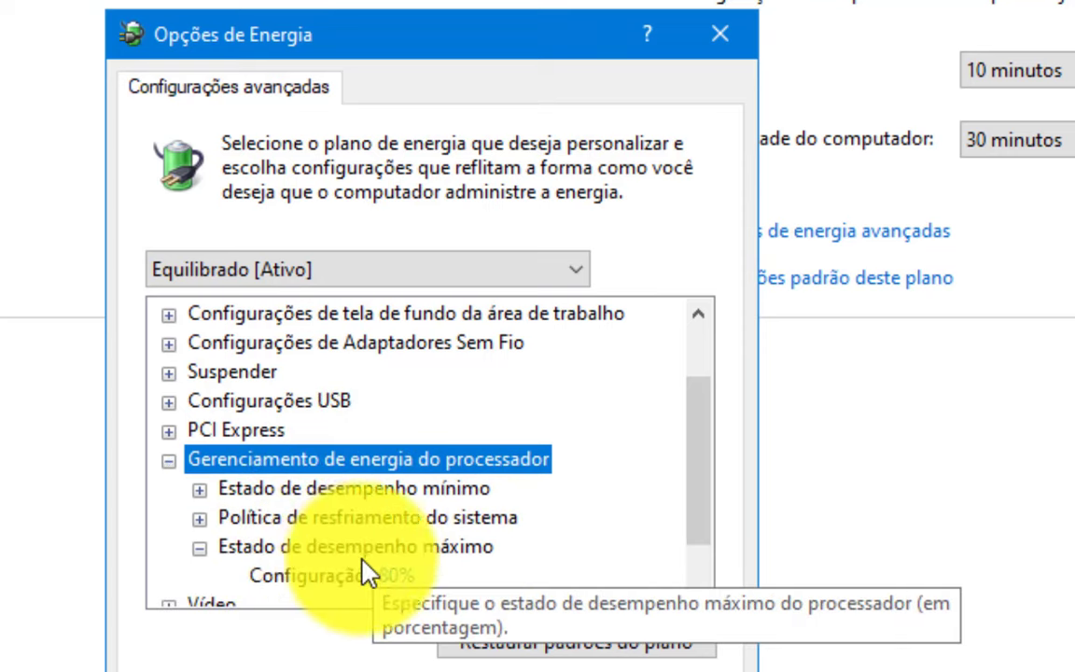
click(416, 577)
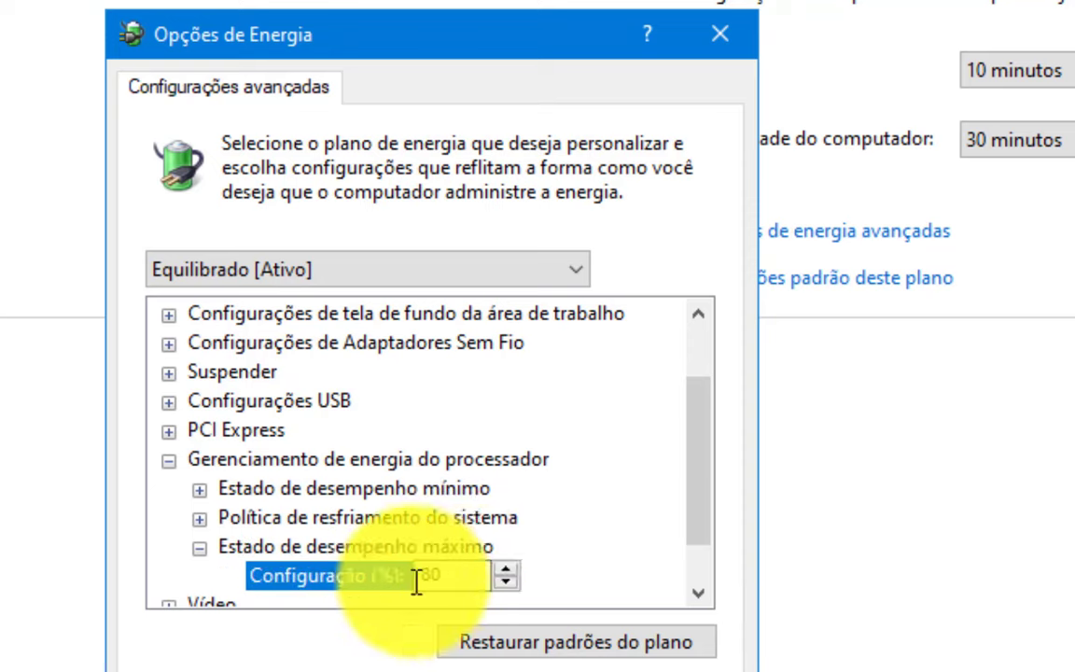
double_click(473, 575)
text(100)
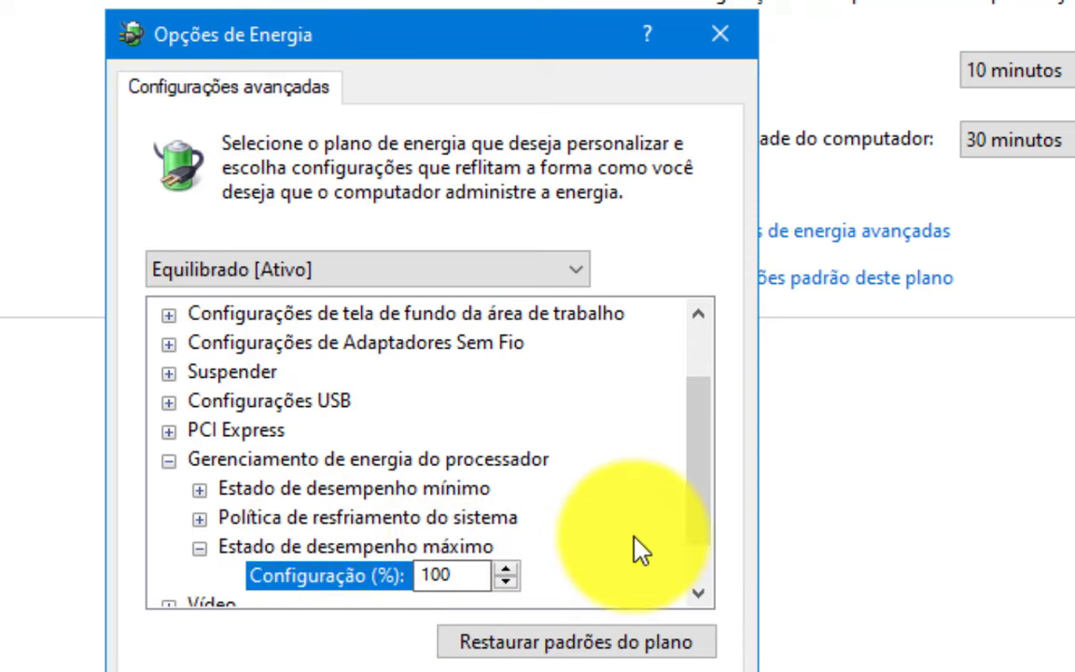
Set the processor's maximum performance state to 80%, confirm the advanced settings, and return to the power plan list.
double_click(450, 580)
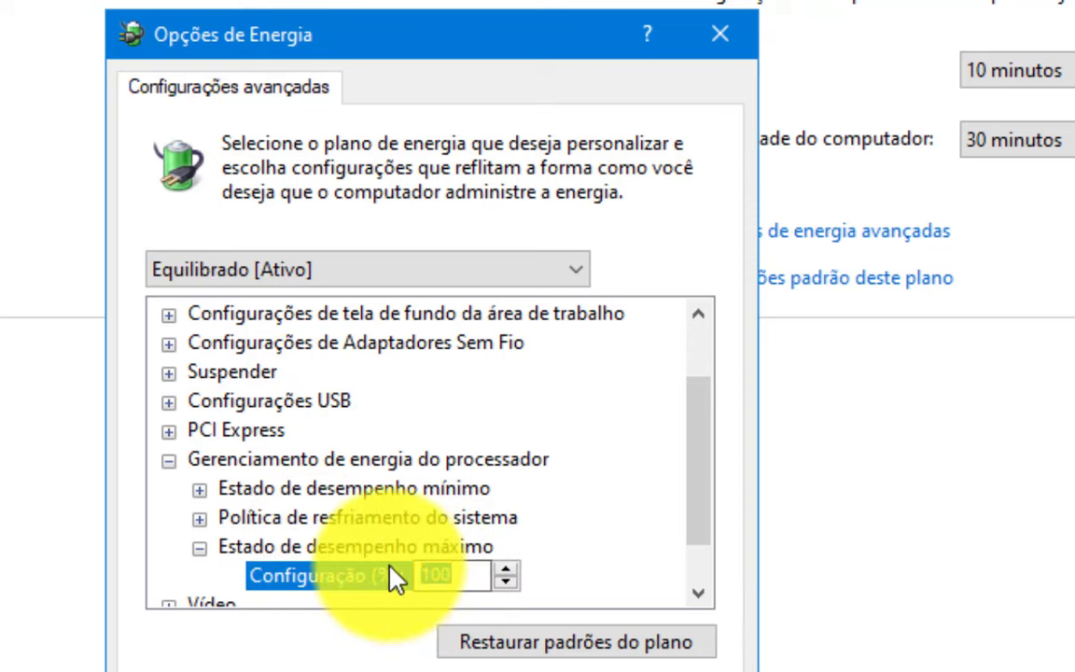
text(80)
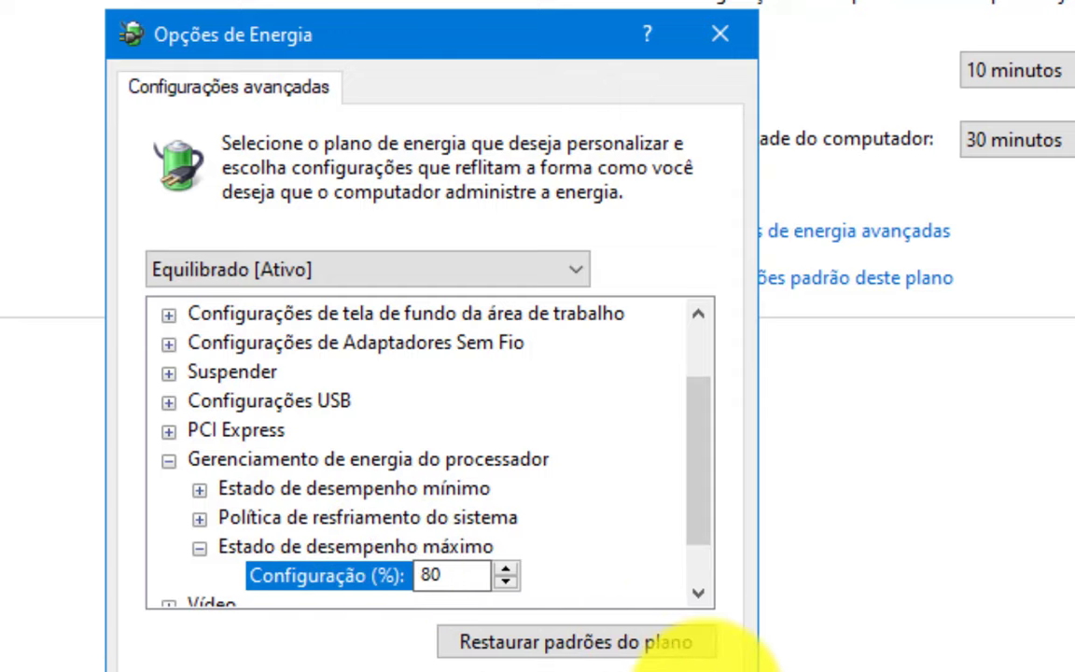
click(432, 668)
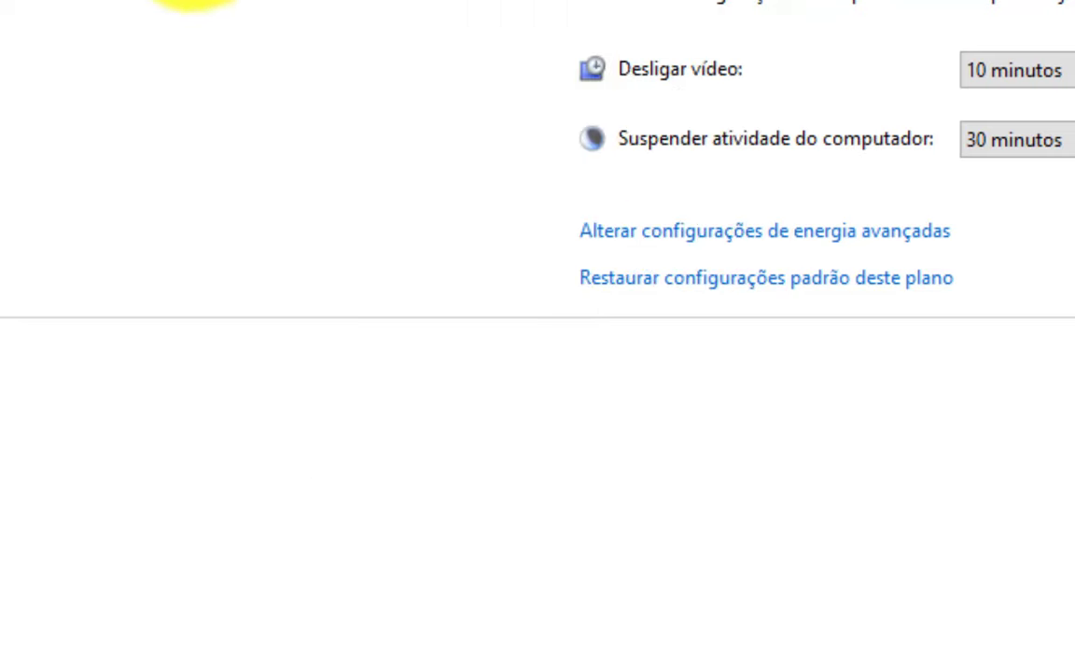
click(751, 0)
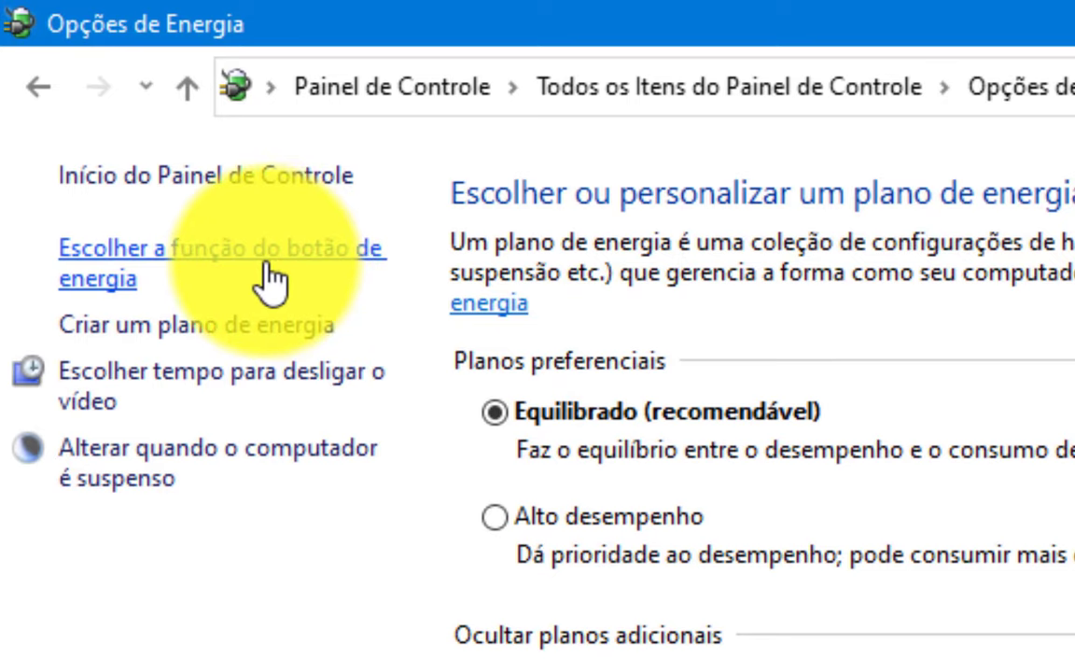
Unlock the unavailable power button settings and try enabling the Suspensão and Bloquear shutdown options, clearing both again.
click(266, 280)
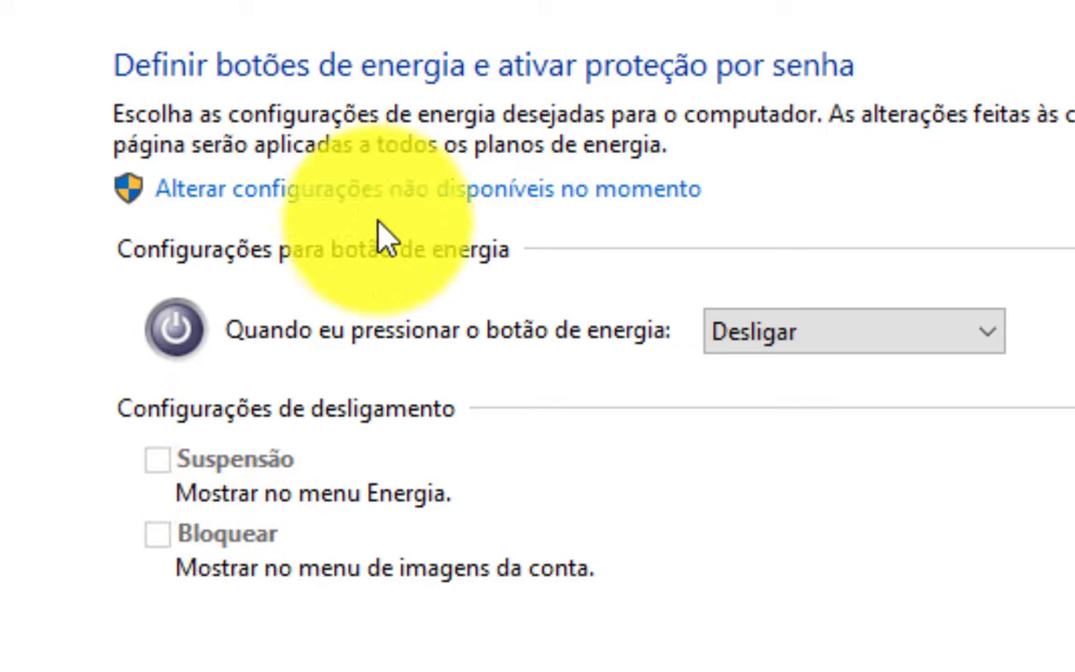
click(506, 191)
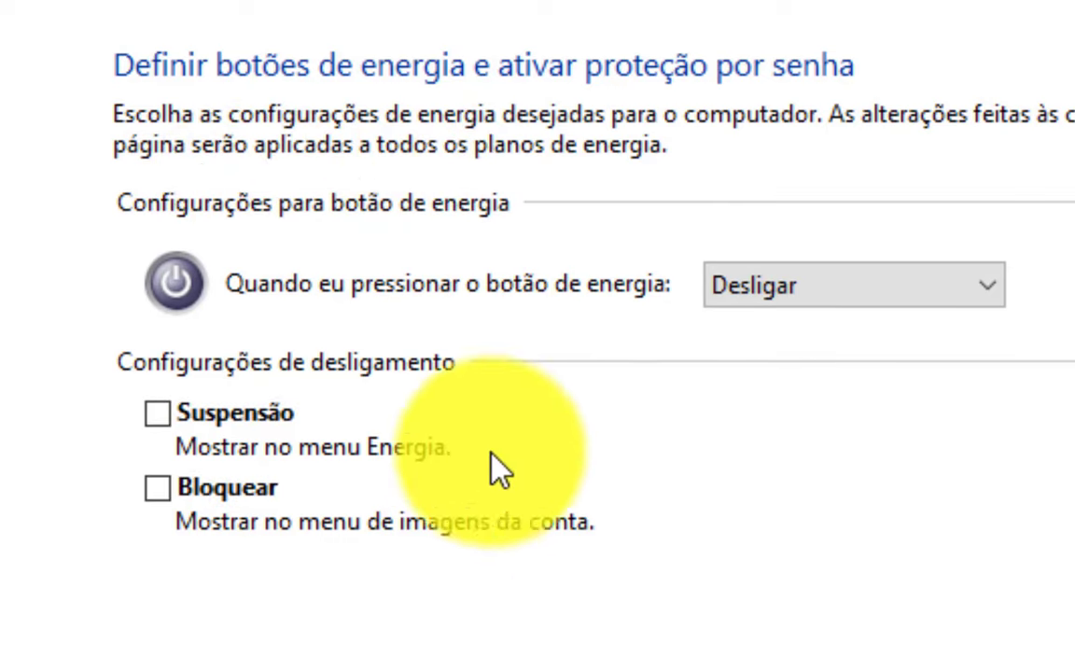
click(217, 478)
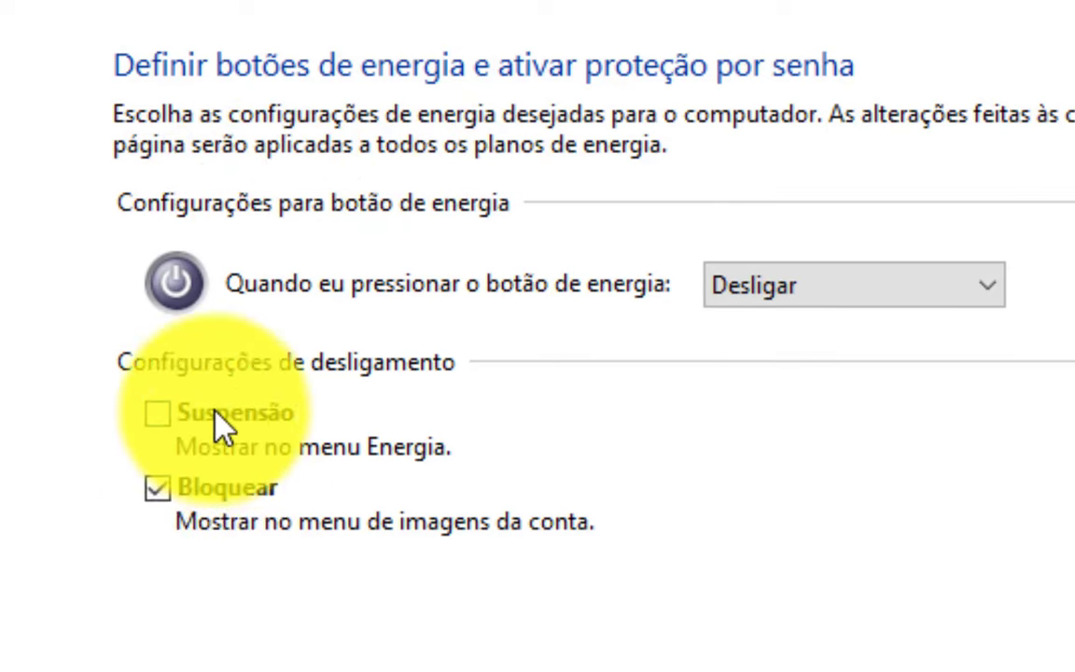
click(221, 417)
click(229, 490)
click(210, 416)
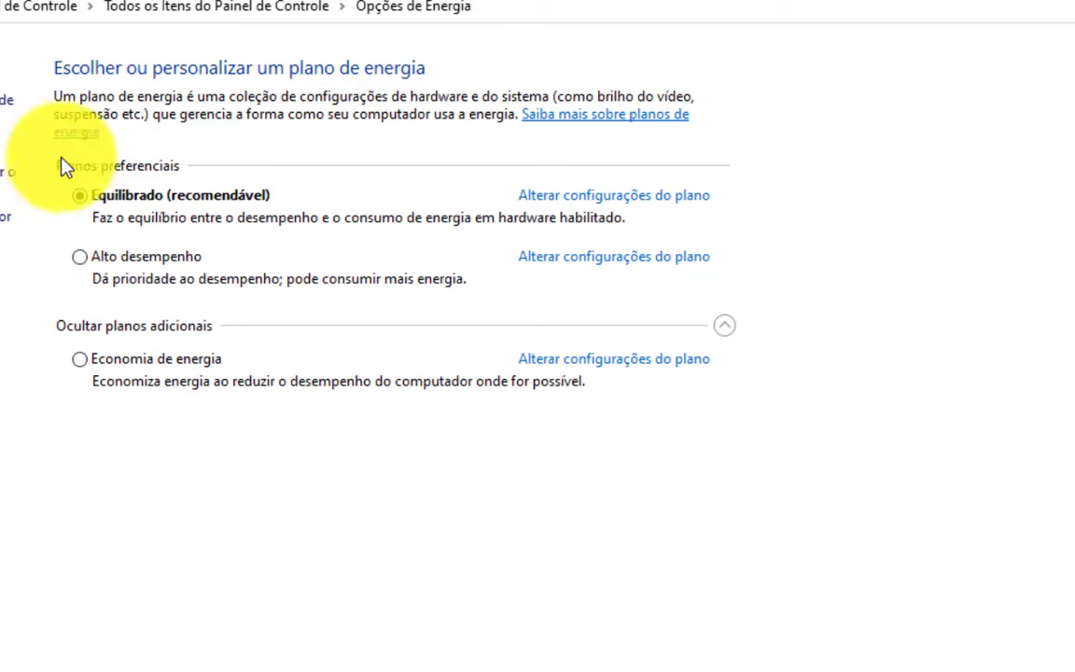
Go to the Energia & suspensão settings, reopen the additional power settings, and open the Equilibrado plan's settings.
click(25, 7)
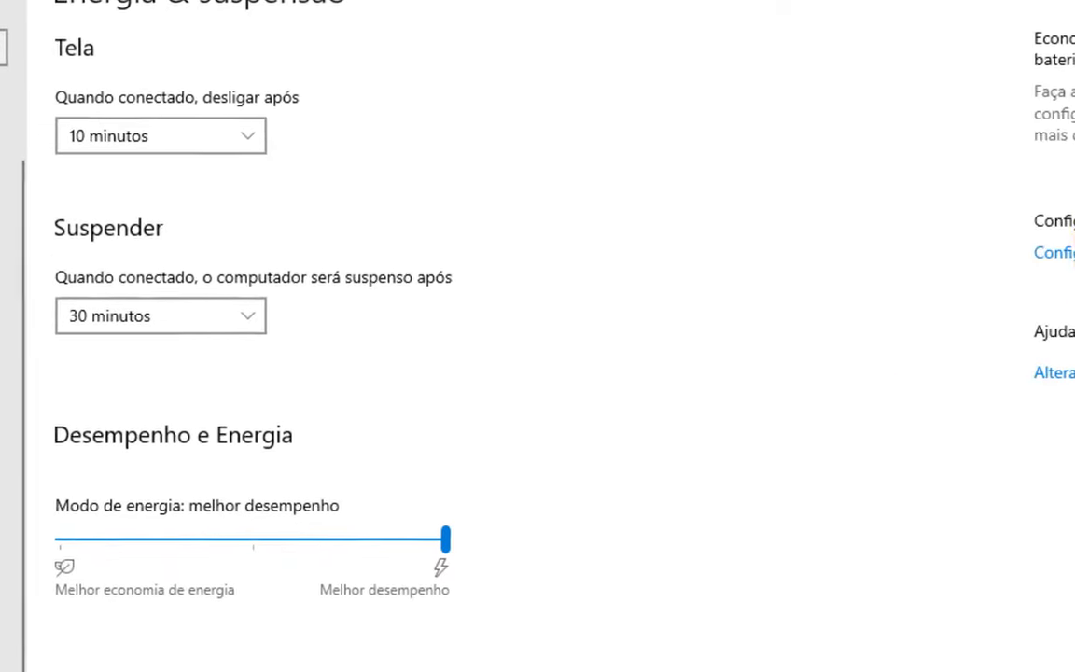
click(891, 264)
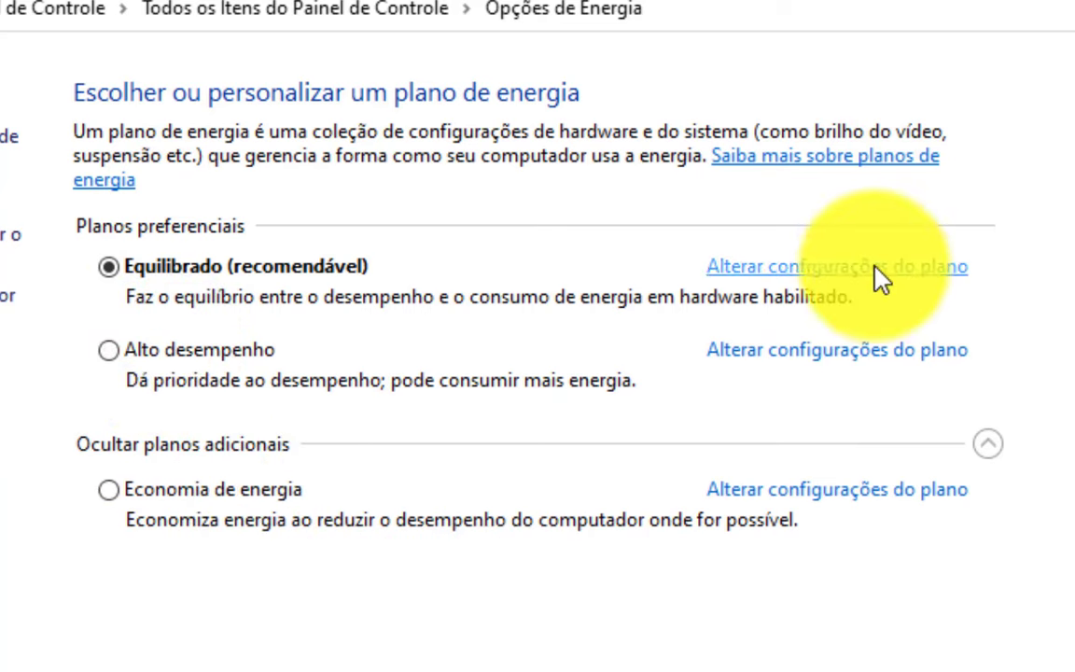
click(794, 268)
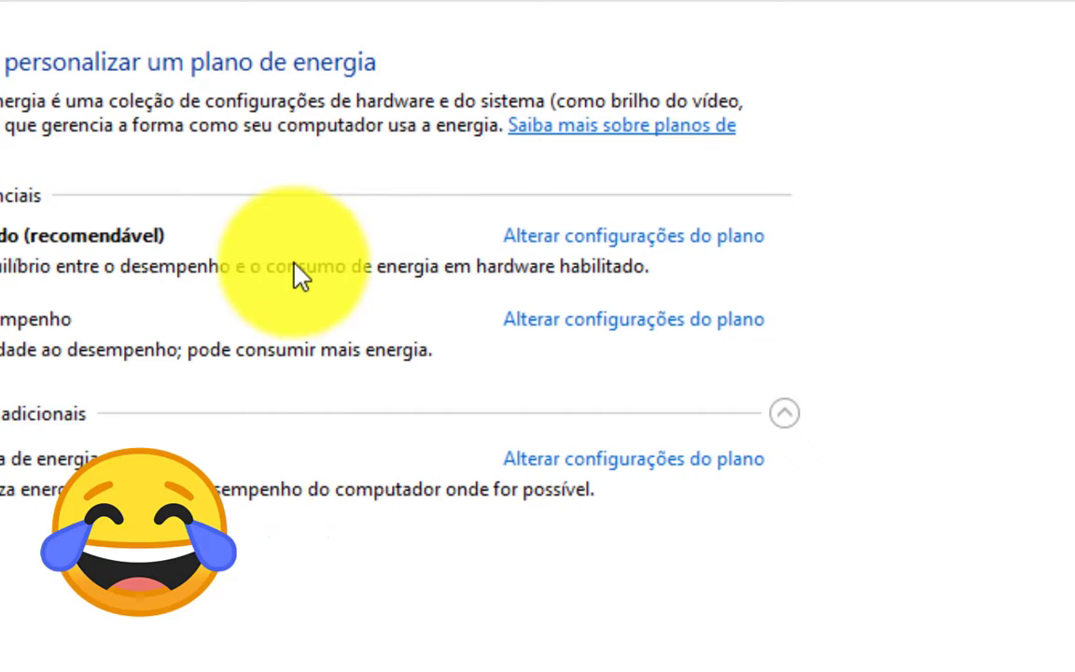
Review the PCI Express link state and the processor's maximum performance state in the Equilibrado plan's advanced settings, and close them.
click(660, 234)
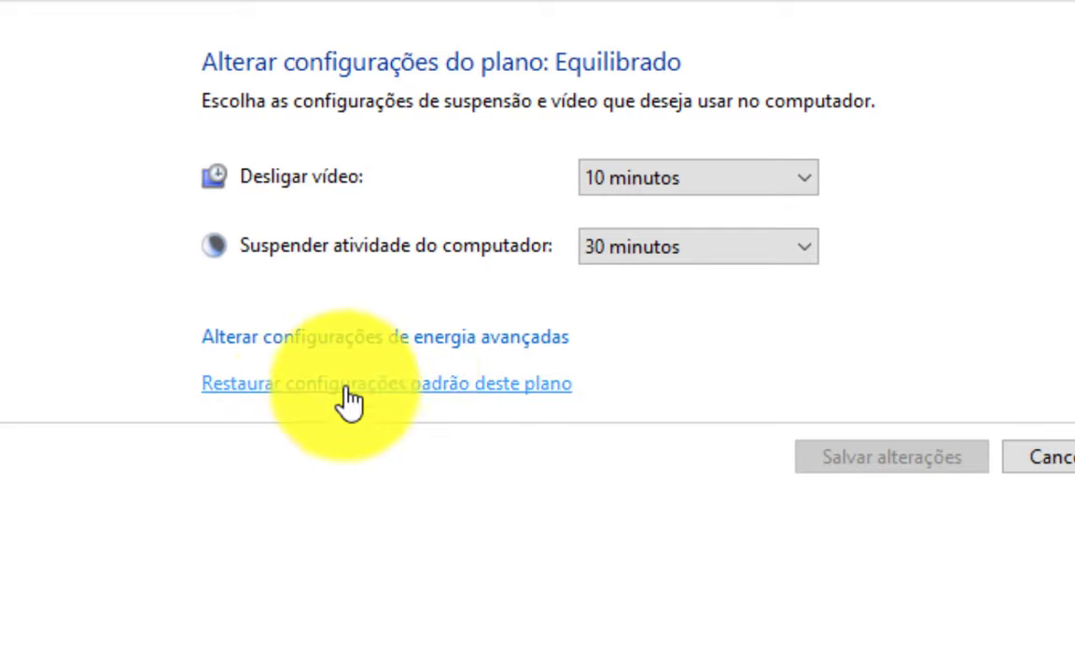
click(408, 338)
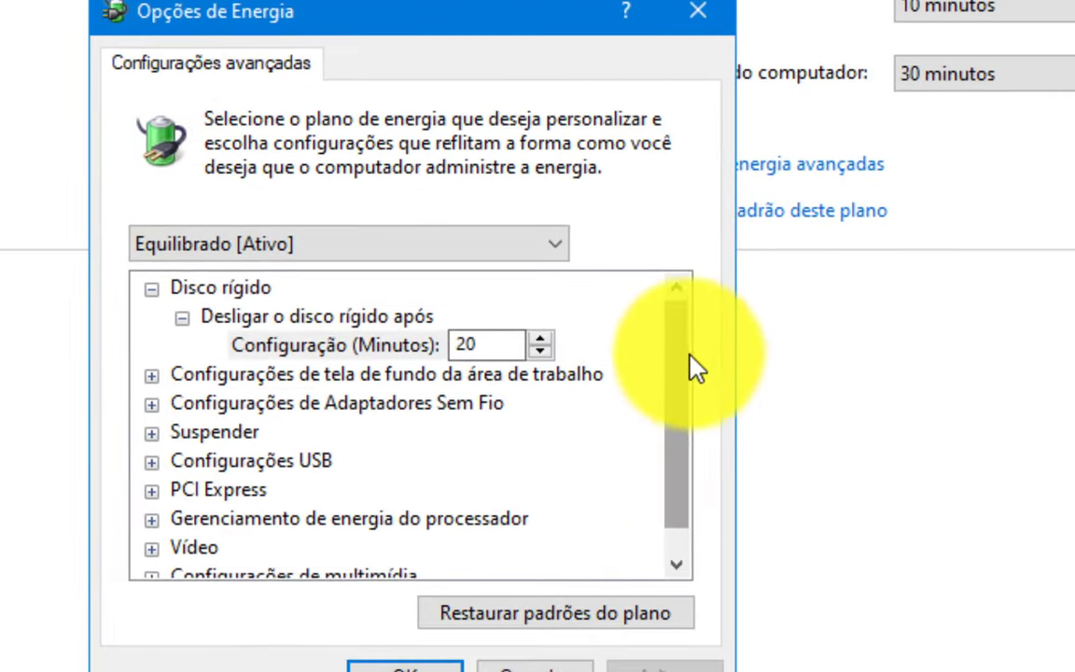
scroll(303, 592, down, 1)
click(151, 461)
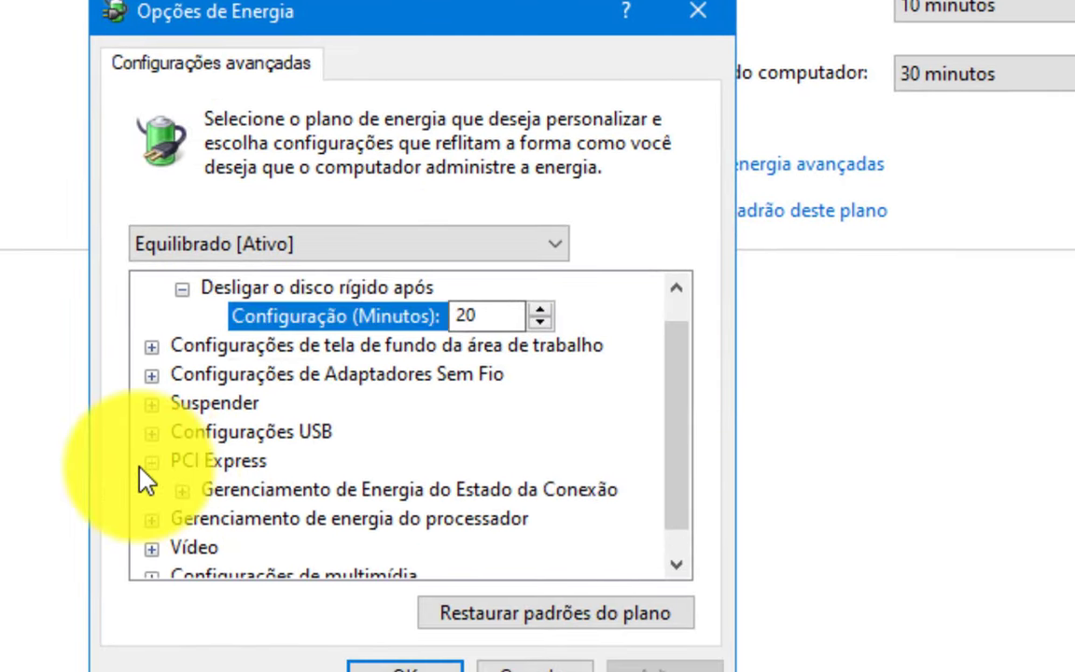
click(182, 489)
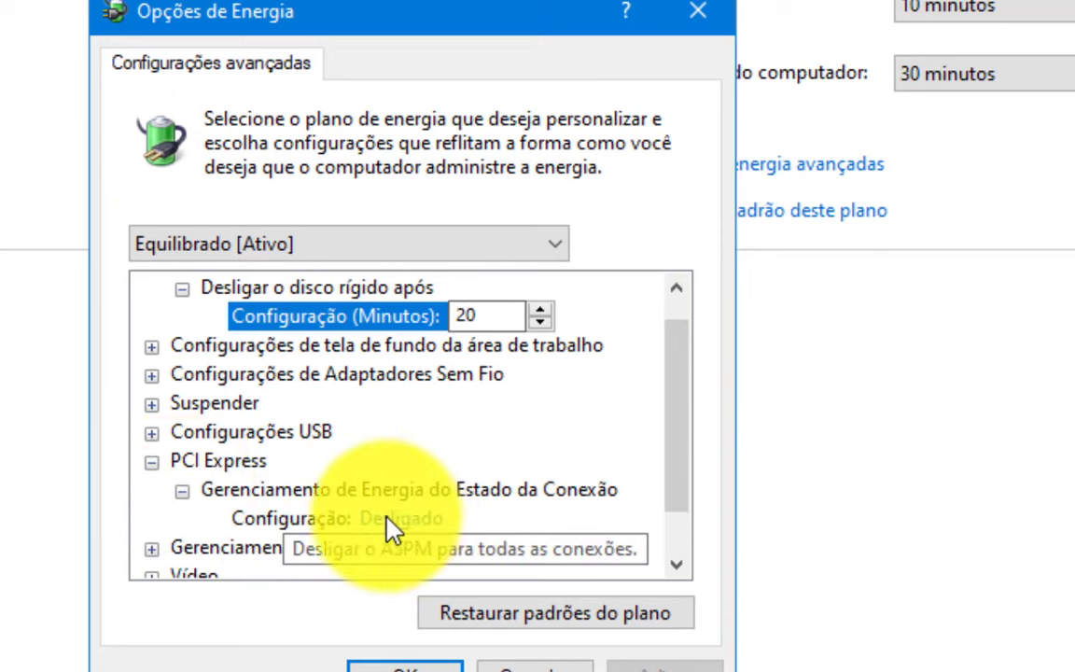
scroll(653, 462, down, 1)
click(151, 488)
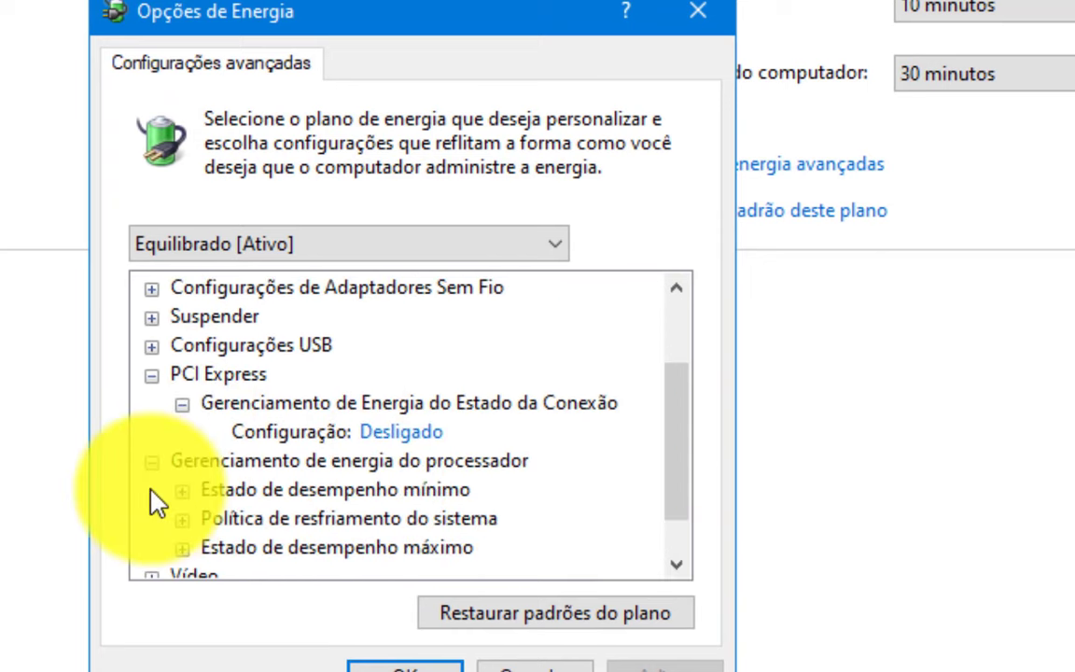
click(182, 548)
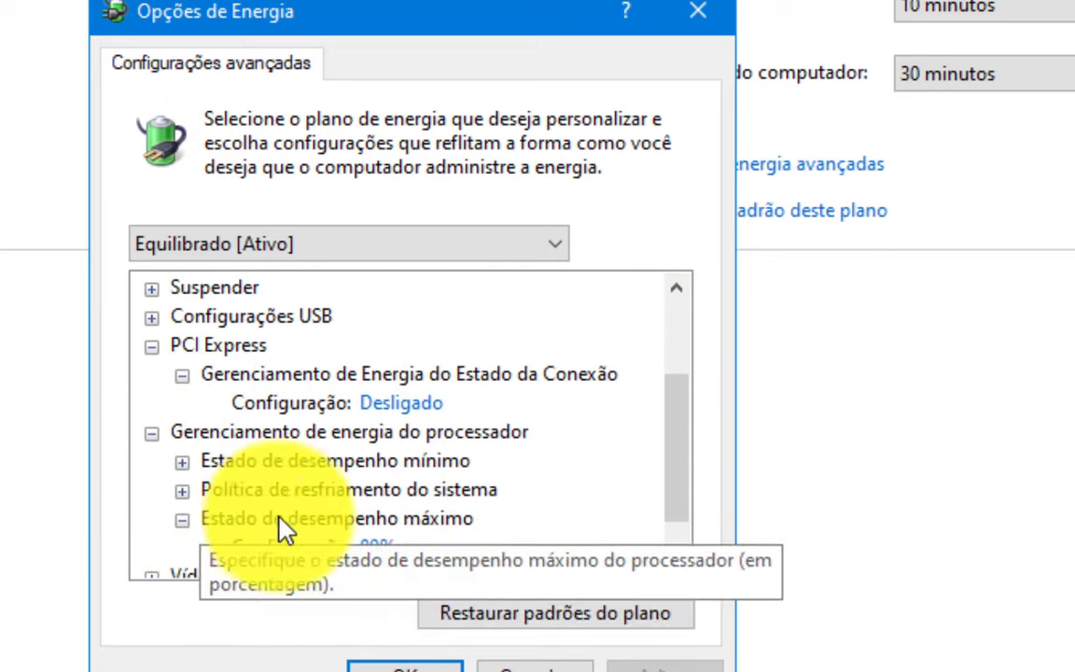
scroll(373, 551, down, 1)
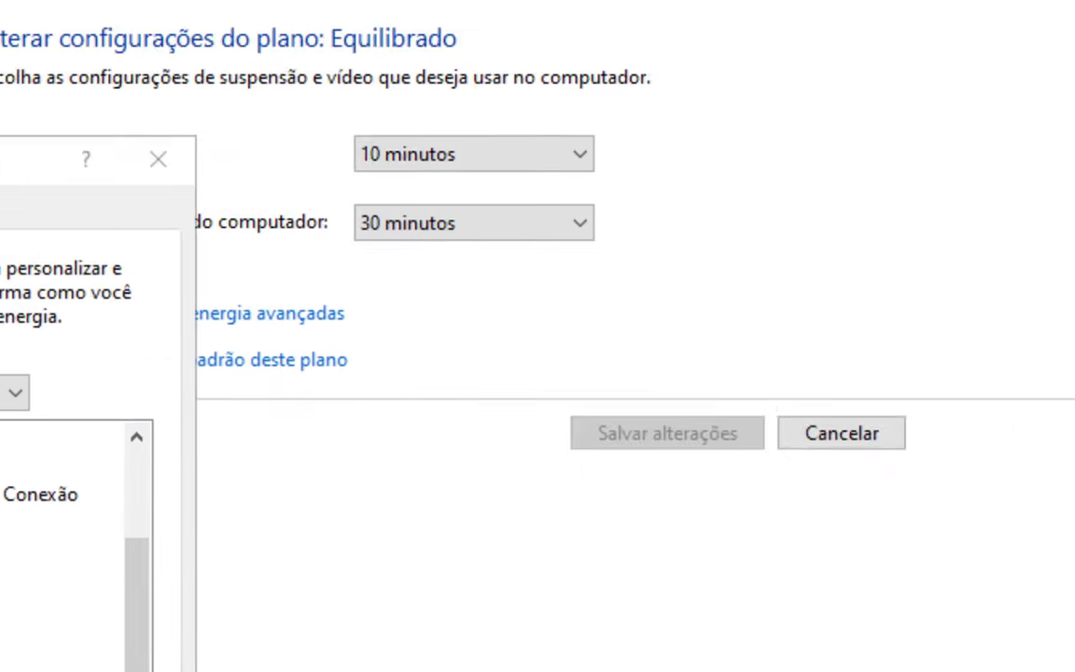
click(196, 129)
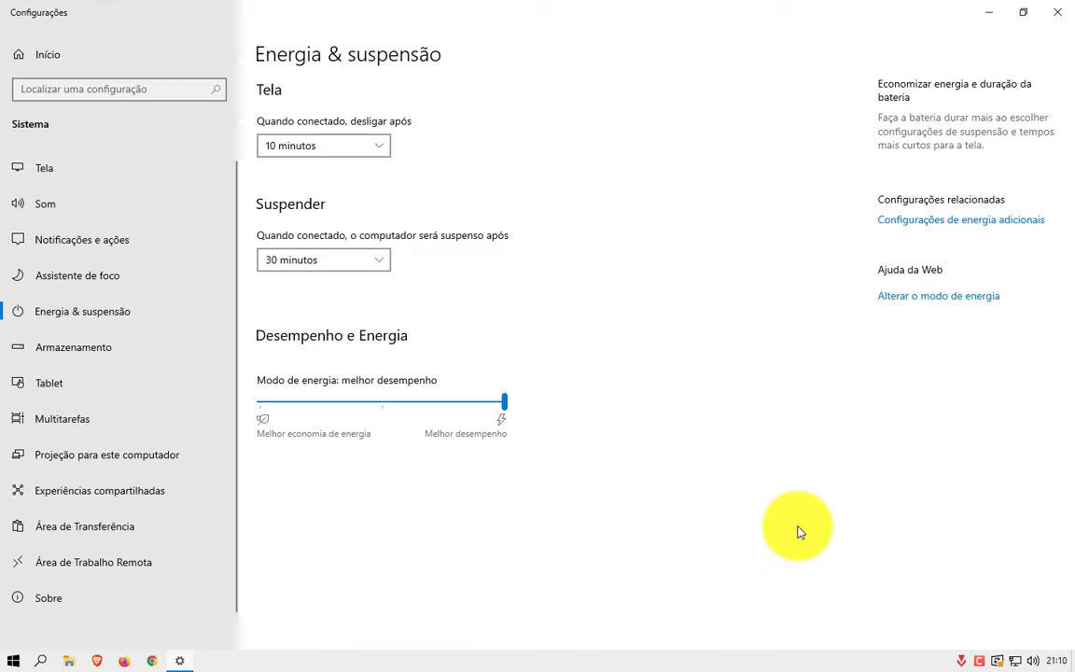
Look at the system's shutdown and restart options without choosing one.
click(11, 658)
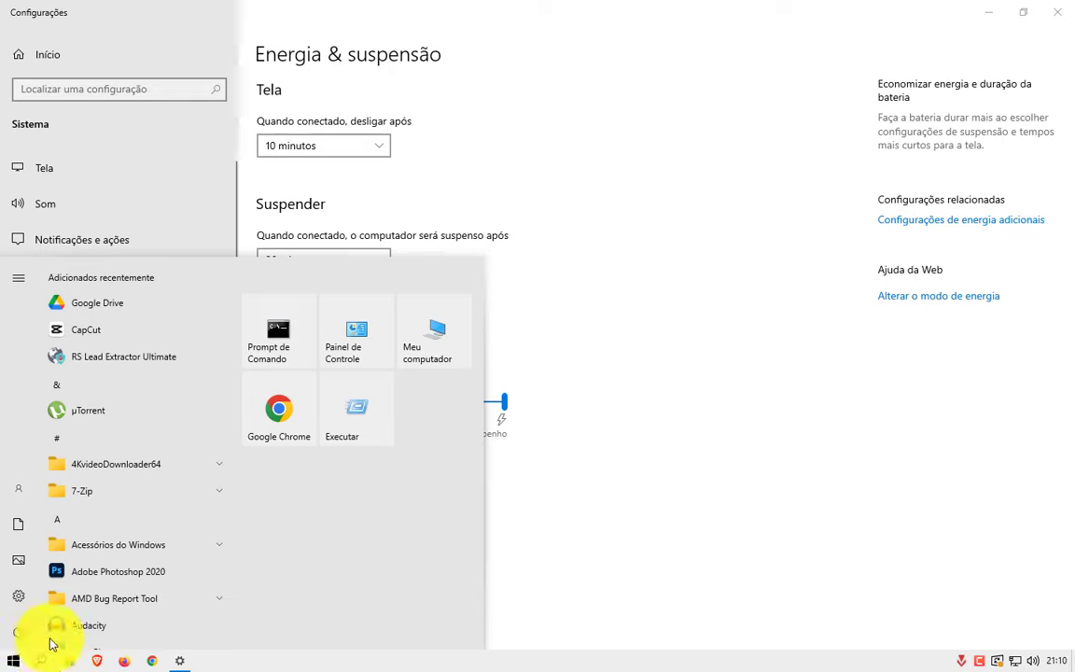
click(18, 631)
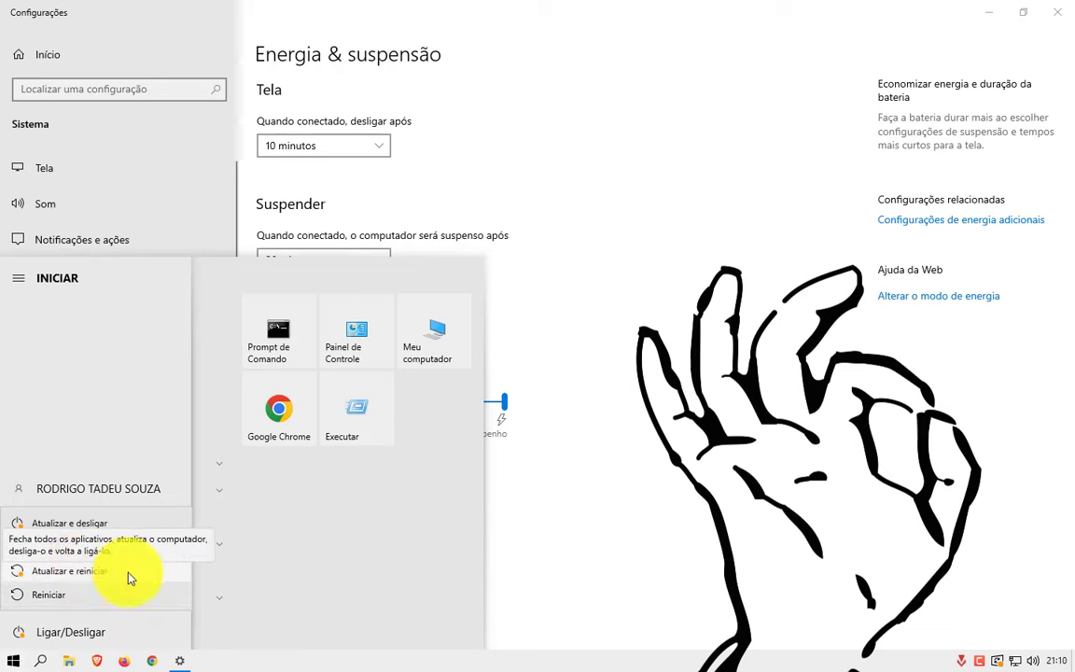
key(Escape)
key(Escape)
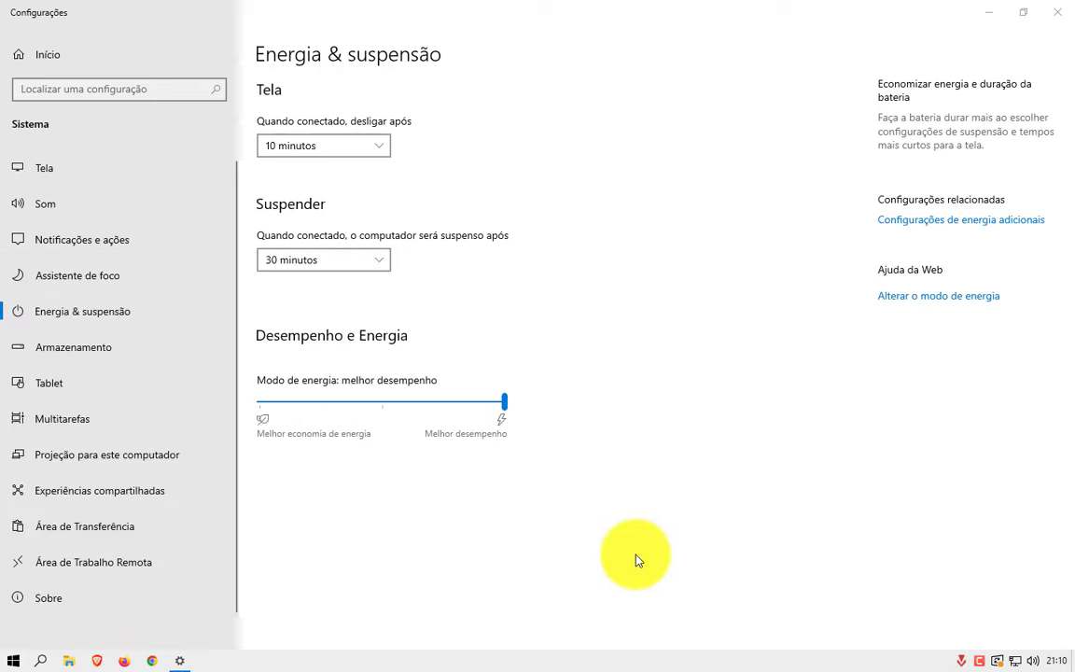